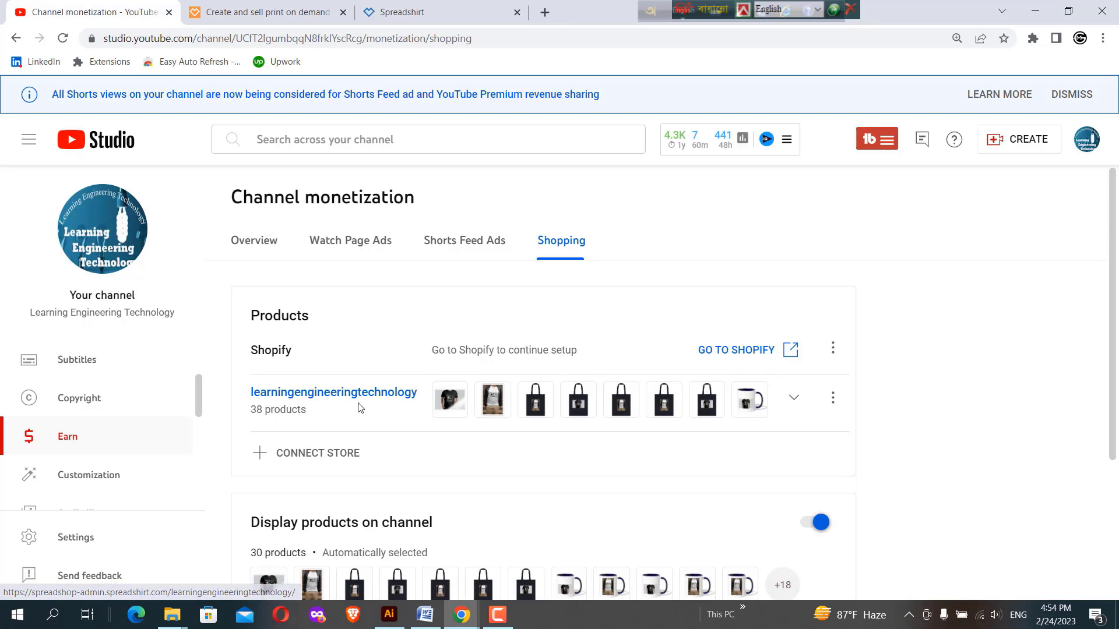
Open the connected learningengineeringtechnology store from the channel's shopping products and look through its storefront page
left_click(328, 394)
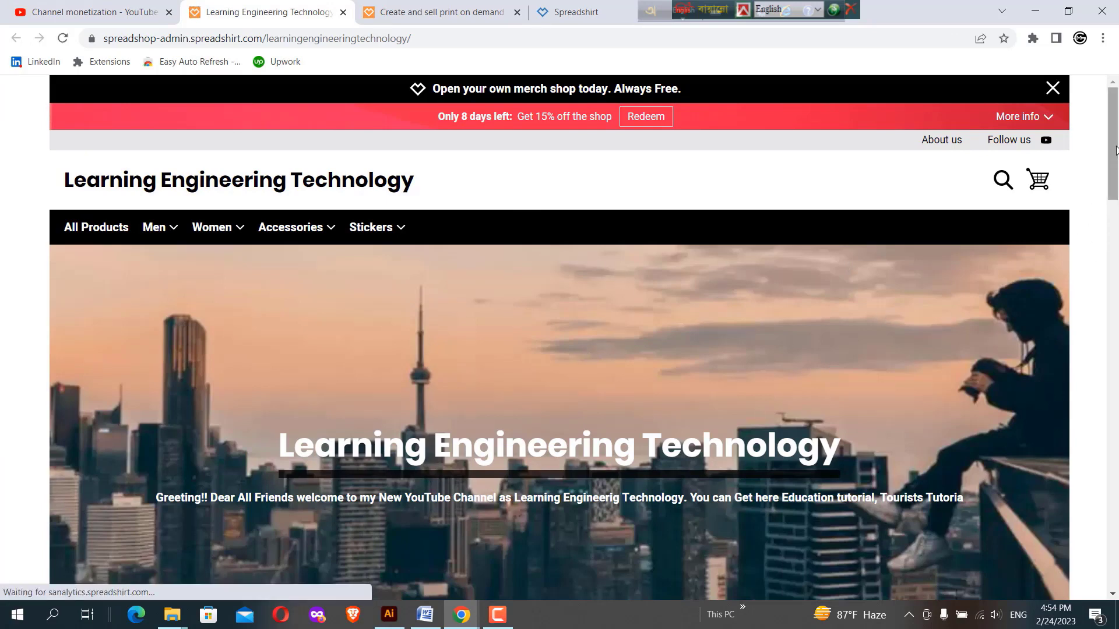
left_click_drag(1116, 145, 1117, 542)
left_click_drag(1117, 582, 1117, 371)
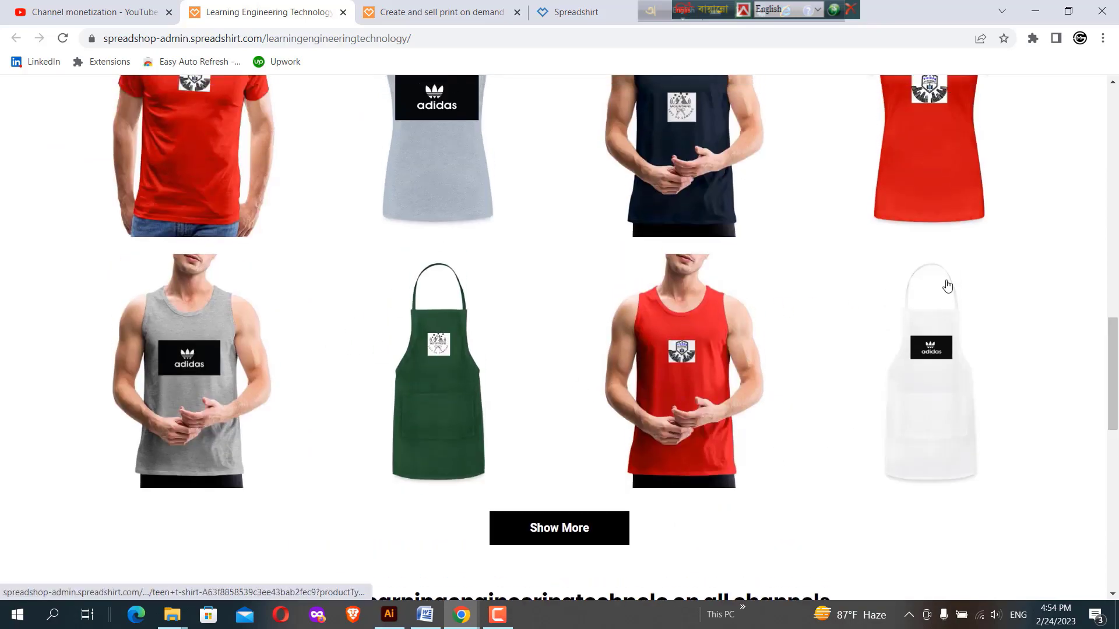
left_click_drag(1116, 416, 1117, 219)
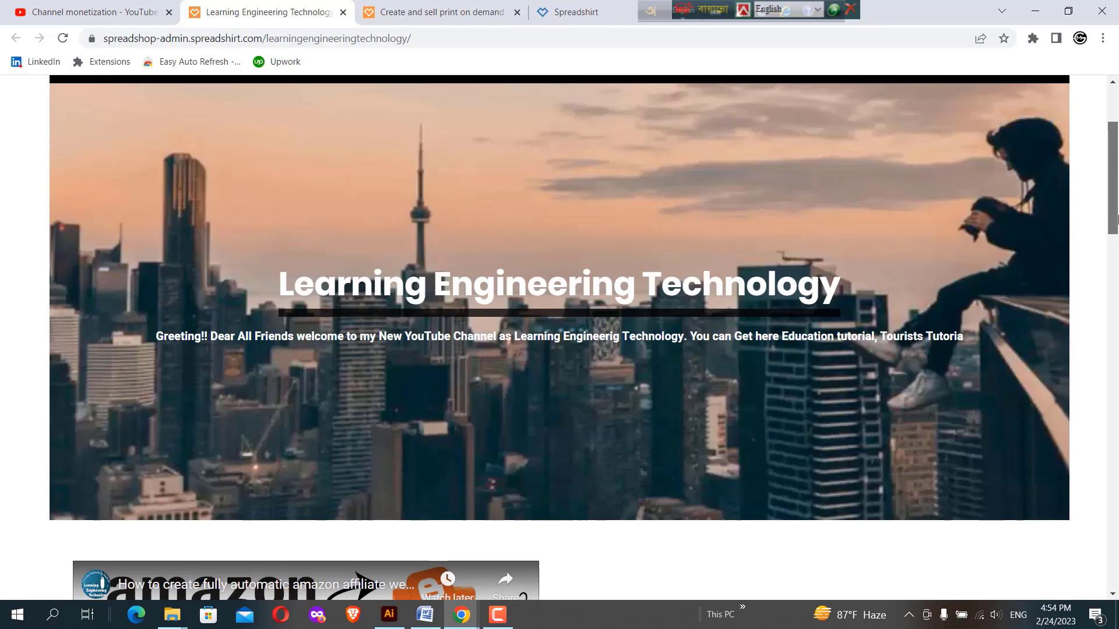
scroll(1117, 193, "up", 2)
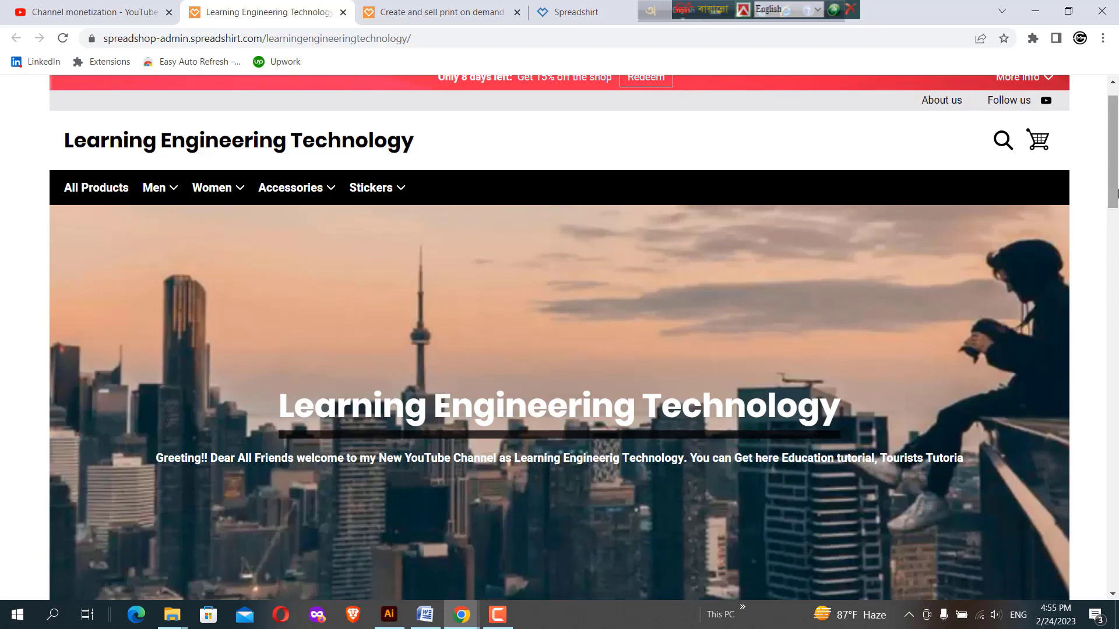
left_click(370, 187)
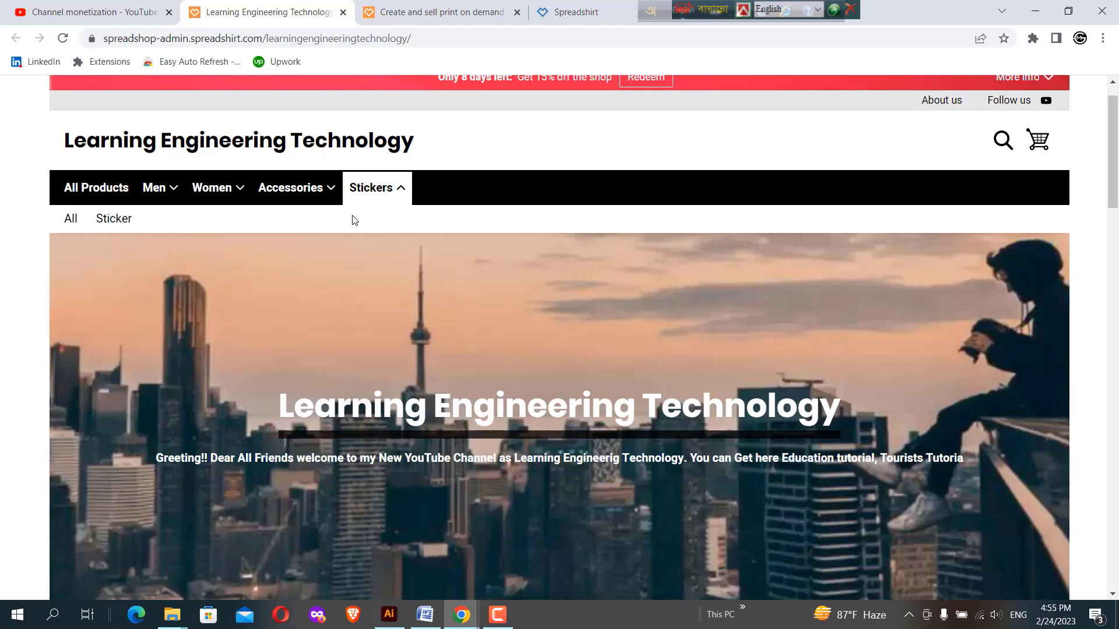
Switch to the Spreadshop site, enter the partner area and open the designs overview
left_click(431, 14)
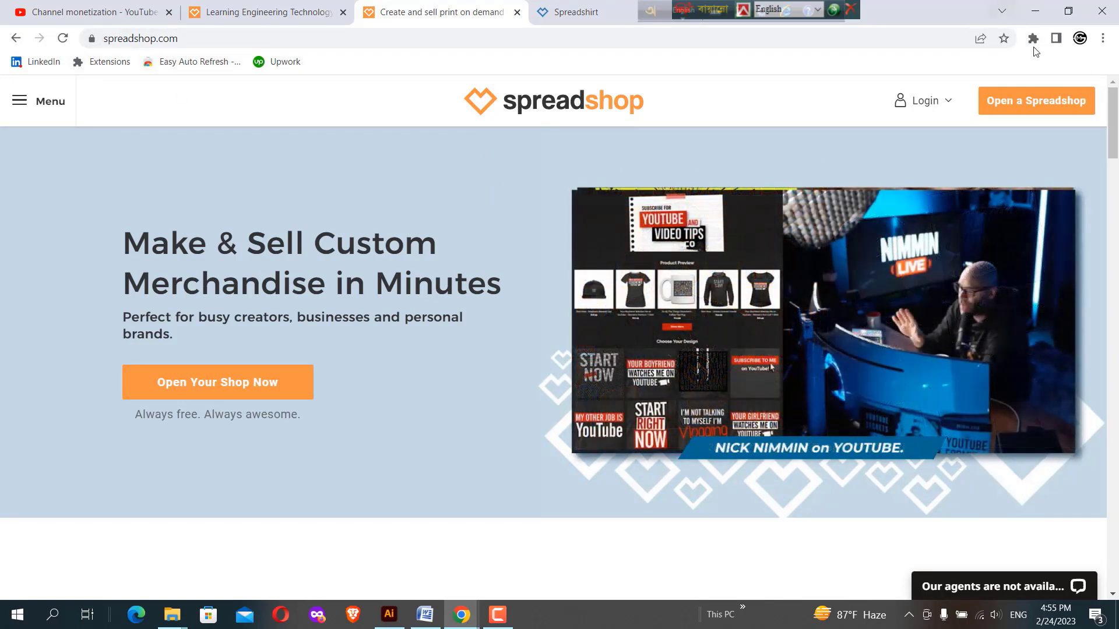
left_click(1034, 101)
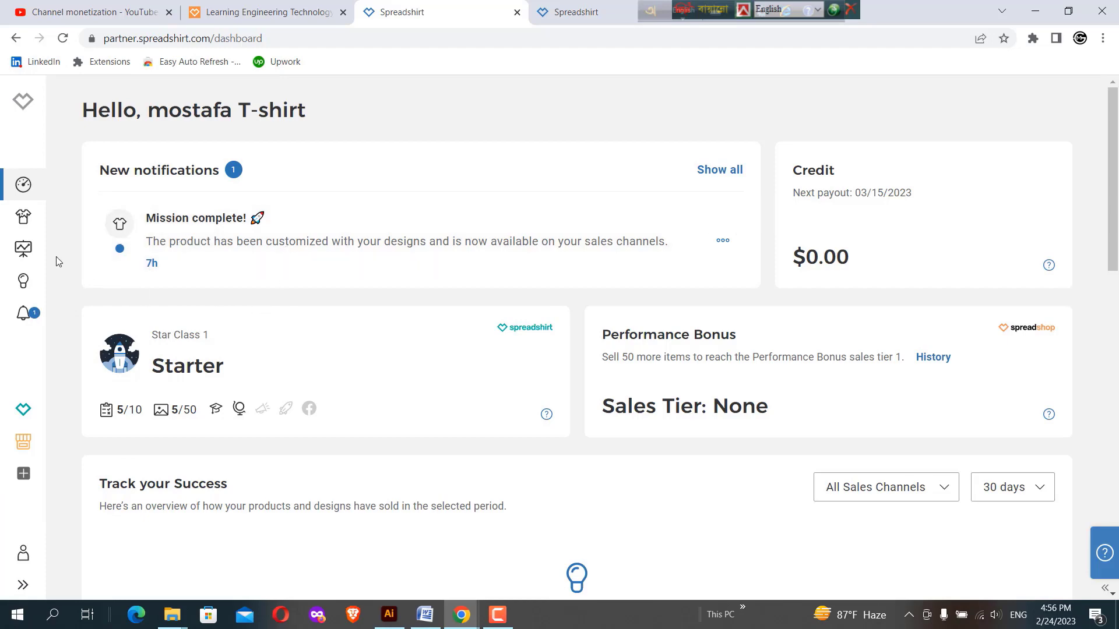
left_click(23, 221)
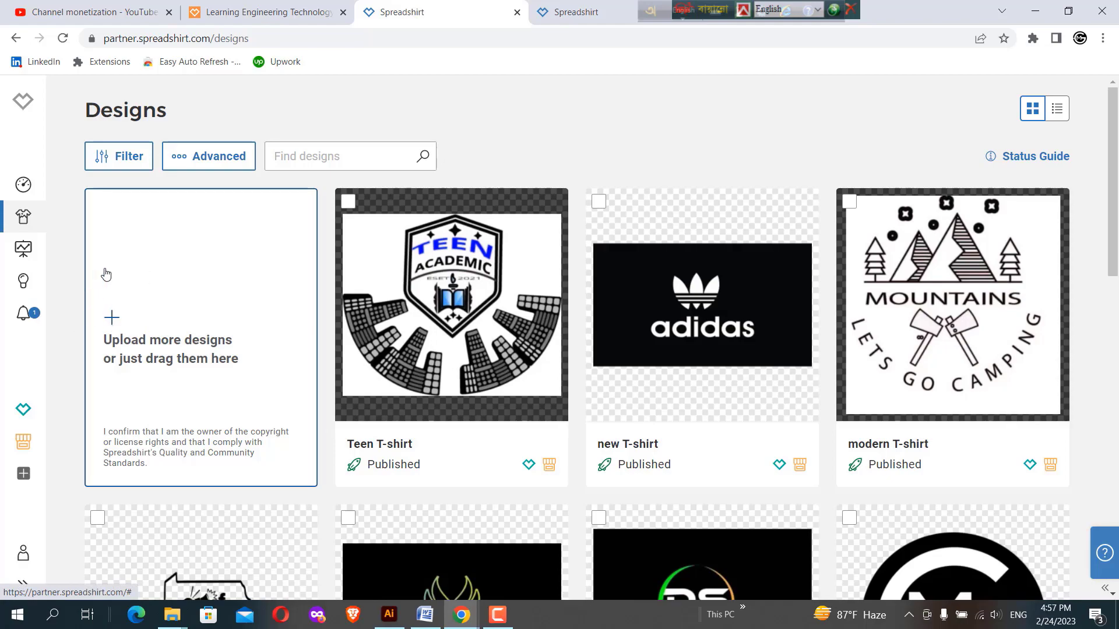
Upload the image file 8 from the T-shart design folder as a new design
left_click(110, 322)
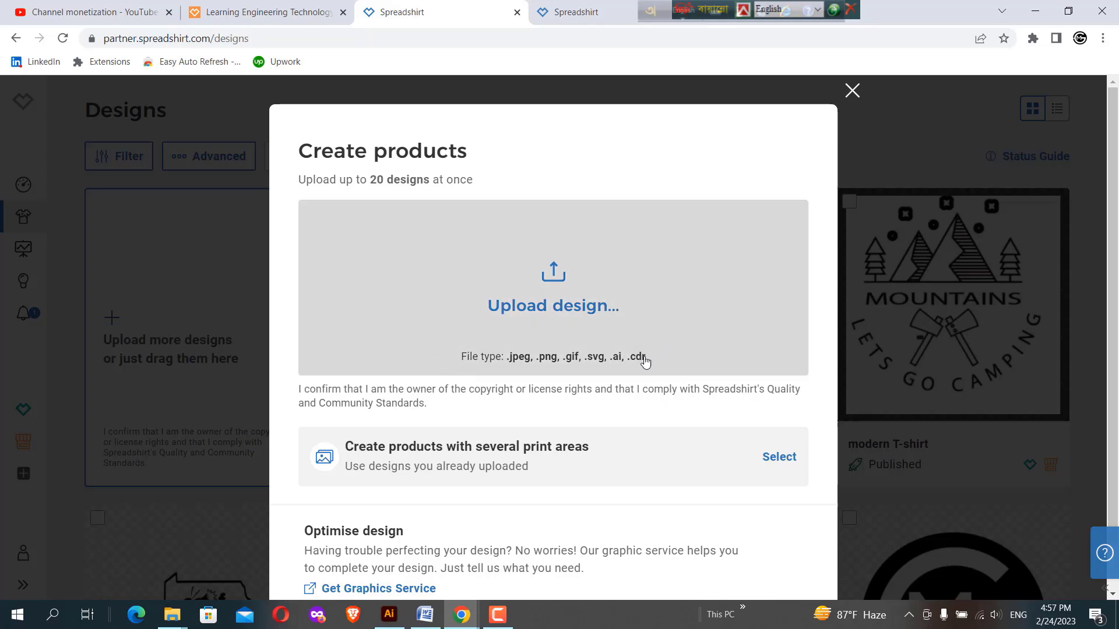
left_click(545, 284)
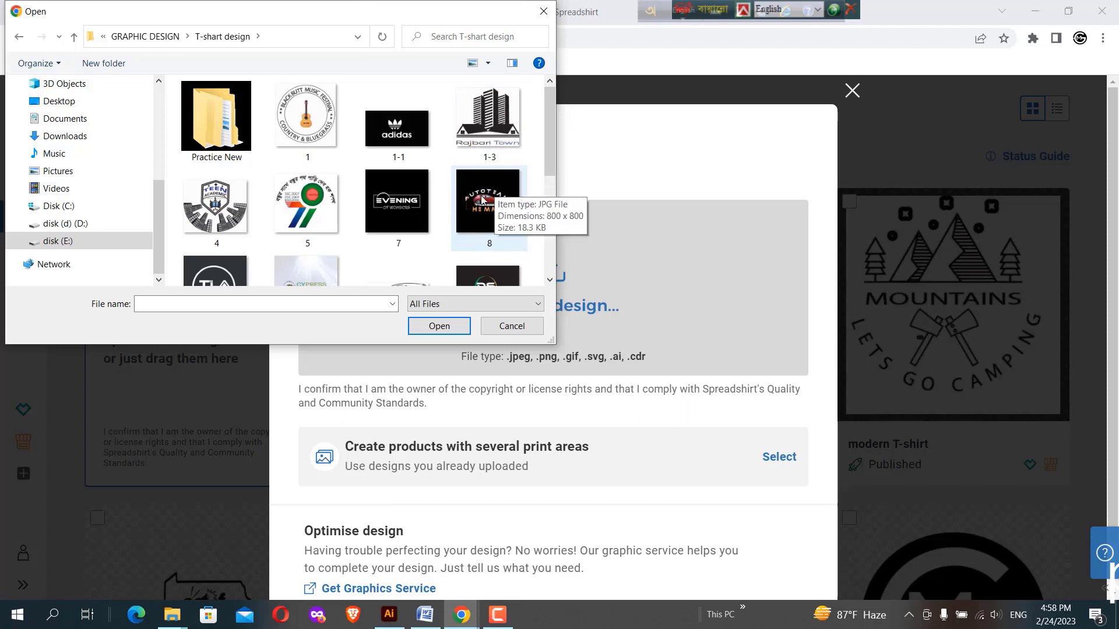
left_click(479, 202)
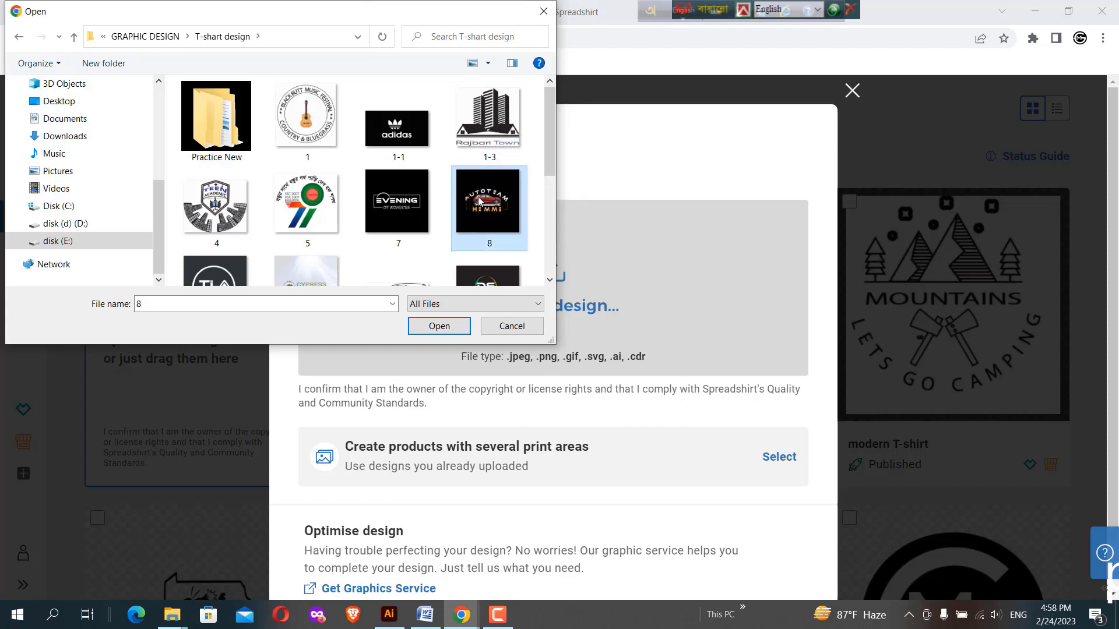
left_click(427, 328)
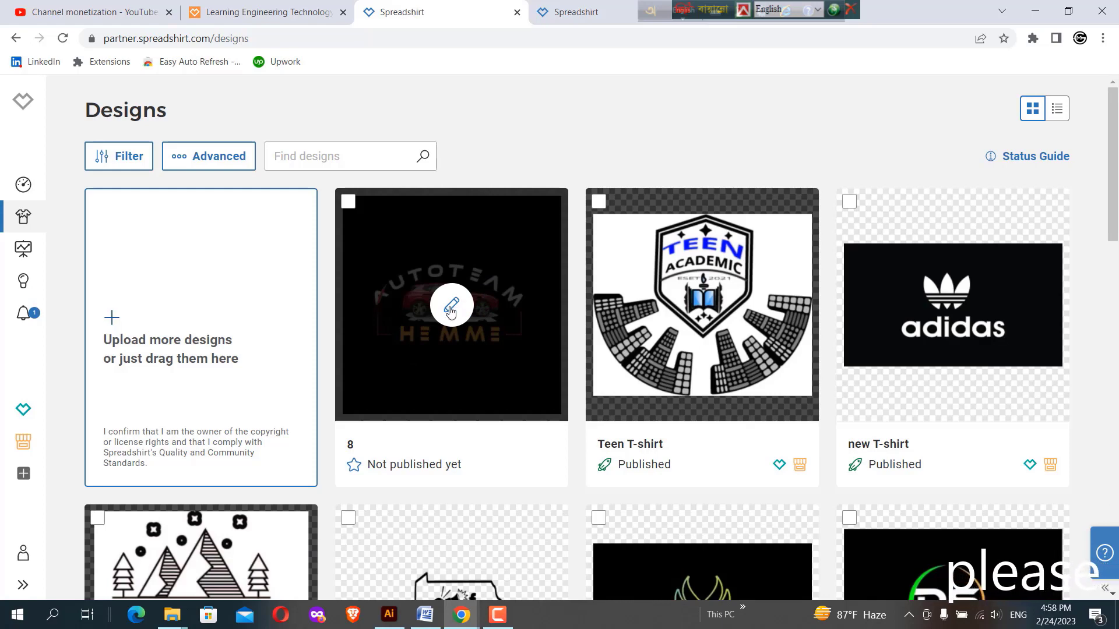
Edit design 8, enable both the Spreadshirt Marketplace and Spreadshop as sales channels, and continue to the product selection
left_click(452, 305)
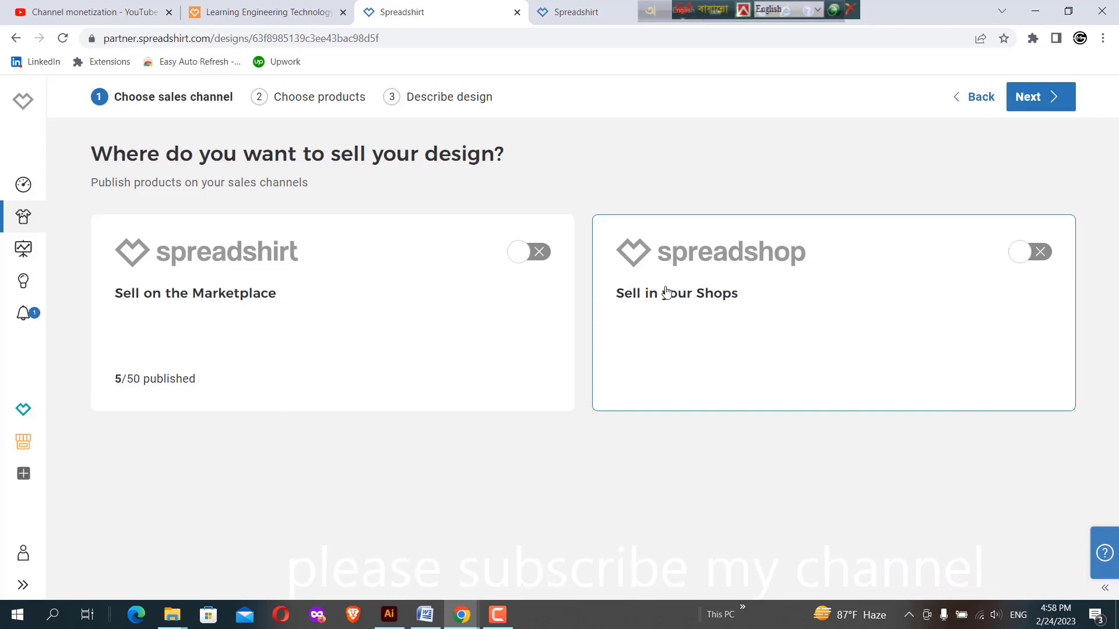
left_click(544, 260)
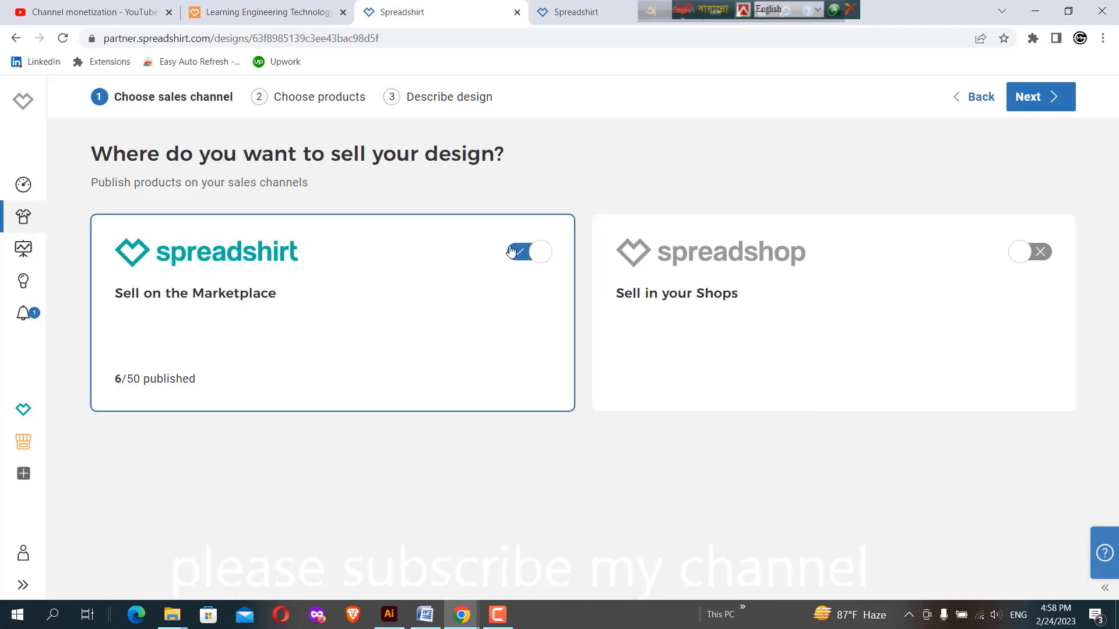
left_click(1041, 262)
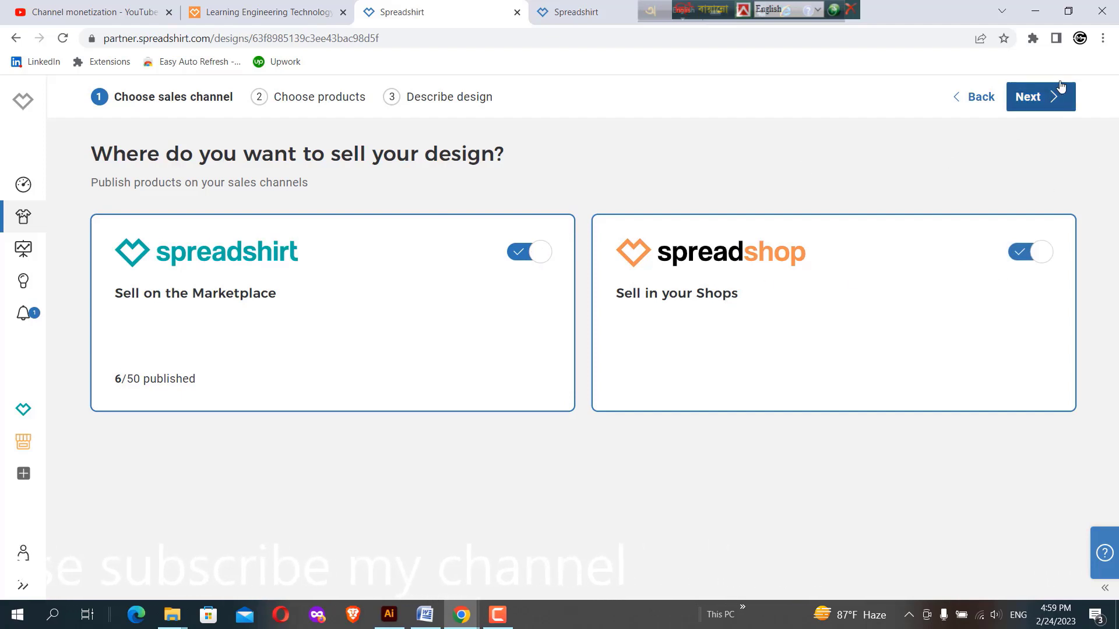
left_click(1034, 97)
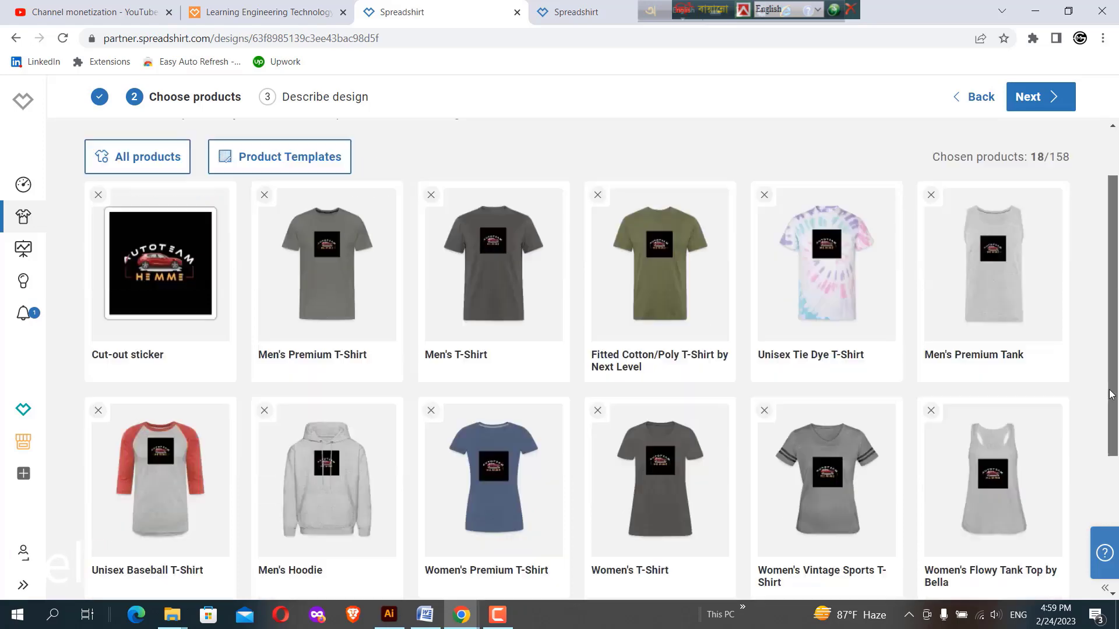
Open the Men's Premium T-Shirt for editing and center its design vertically at 100% size
left_click_drag(1117, 293, 1117, 516)
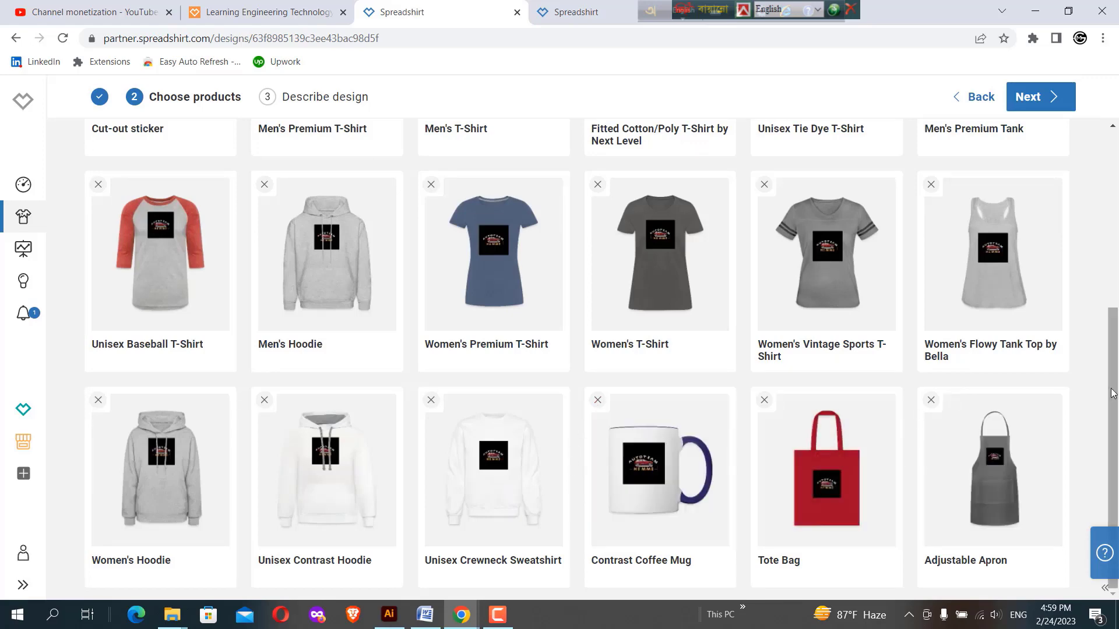
left_click_drag(1109, 422, 1117, 242)
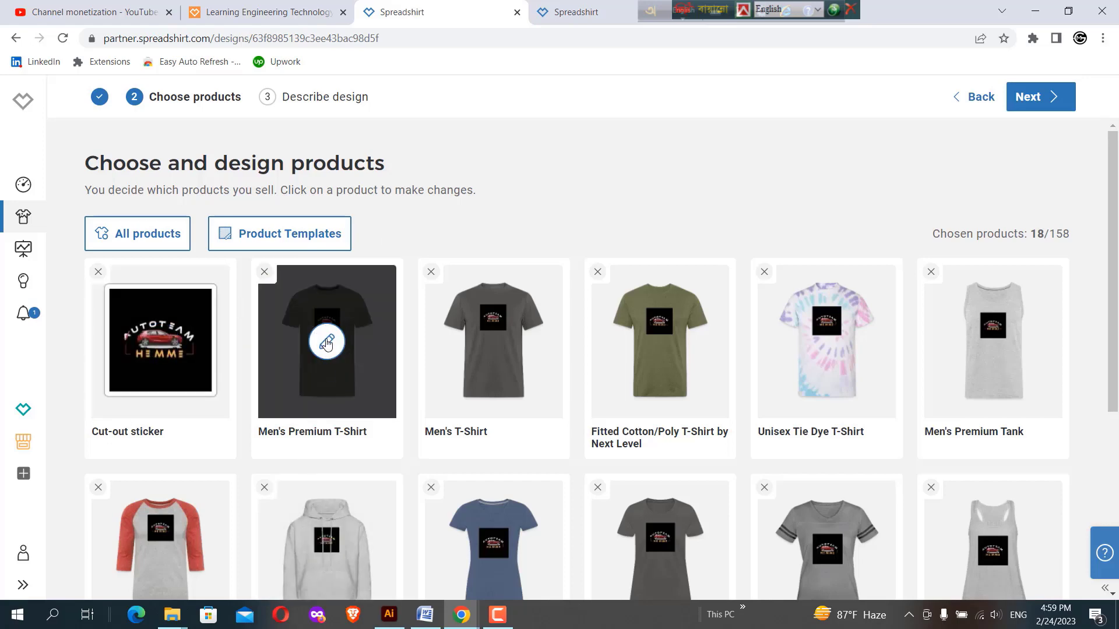
left_click(327, 343)
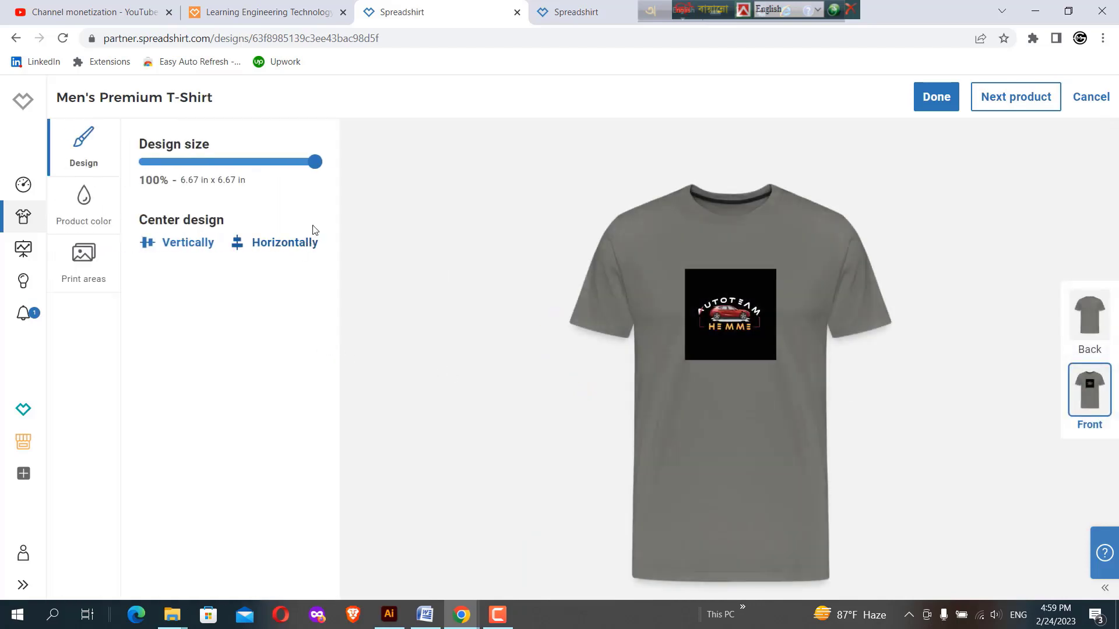
mouse_move(315, 166)
left_mouse_down()
mouse_move(260, 166)
mouse_move(320, 169)
left_mouse_up()
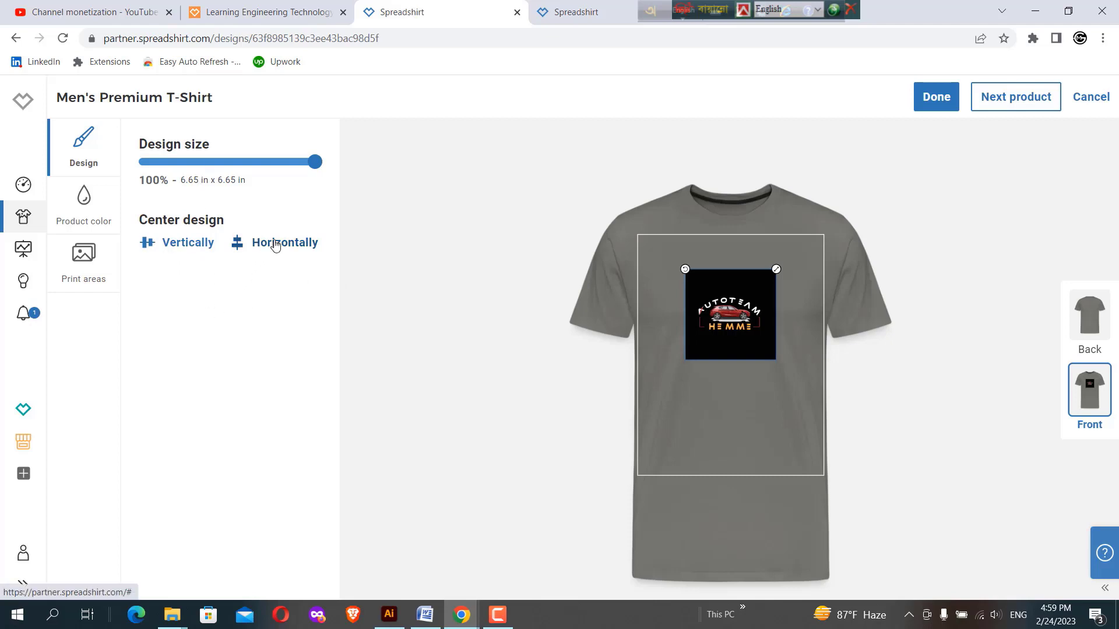
left_click(190, 245)
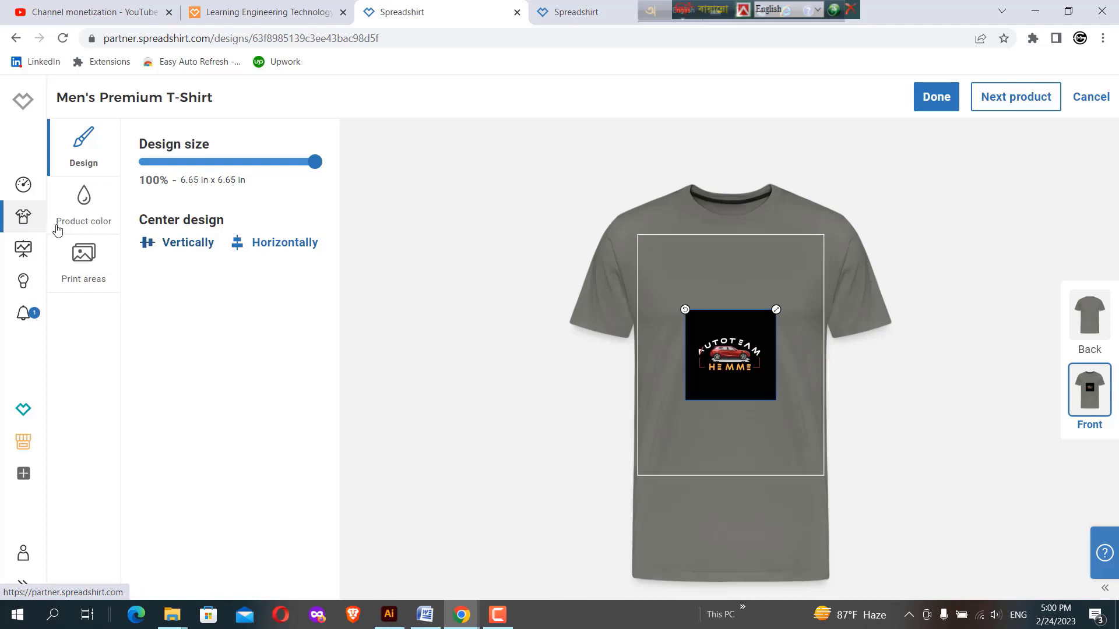
Set the T-shirt's default display color to red and deactivate the yellow color
left_click(80, 207)
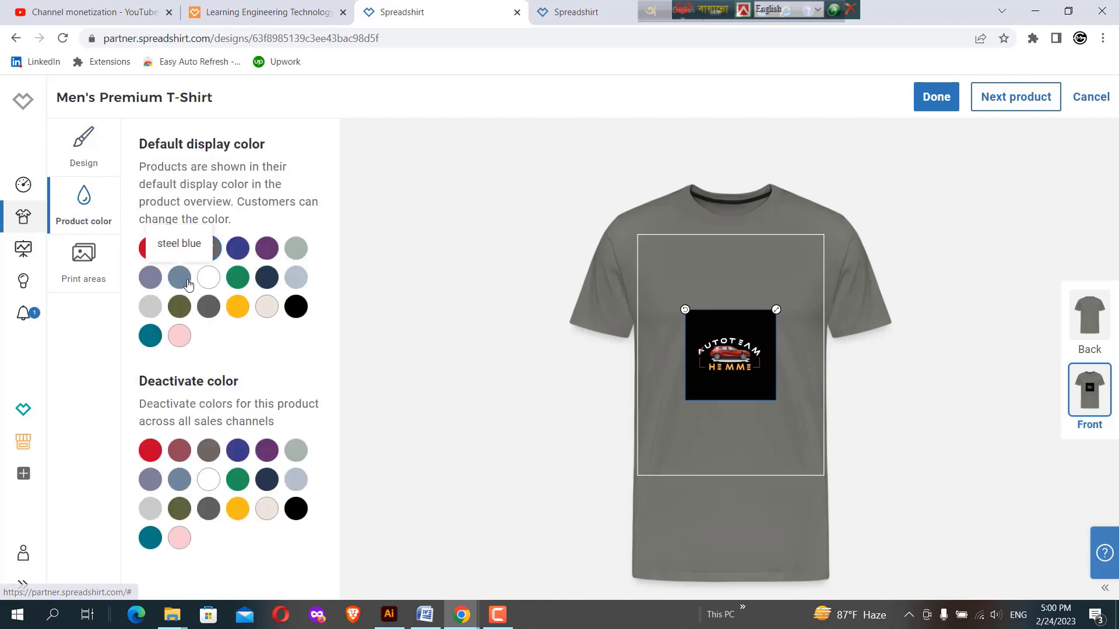
left_click(154, 251)
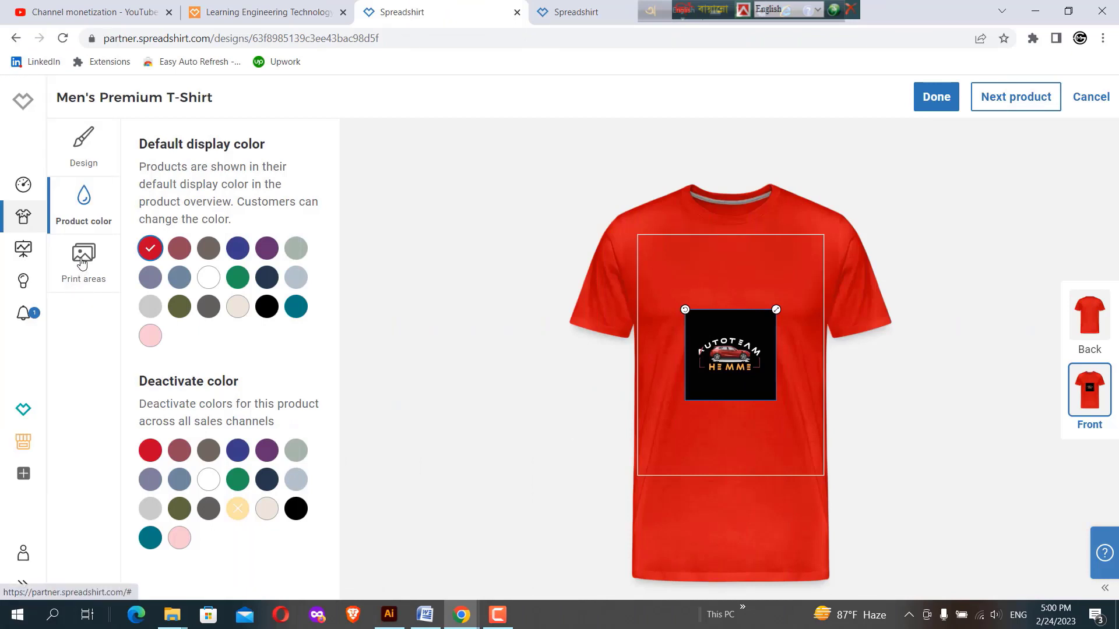
Move the design to the T-shirt's back print area and return it to the front
left_click(85, 263)
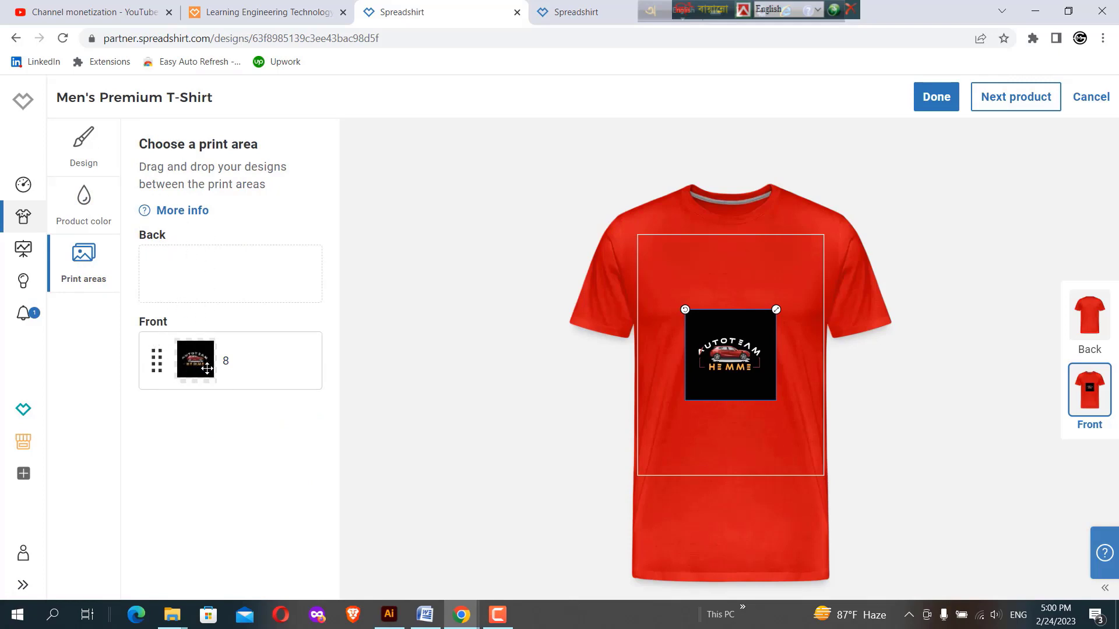
left_click_drag(195, 361, 189, 277)
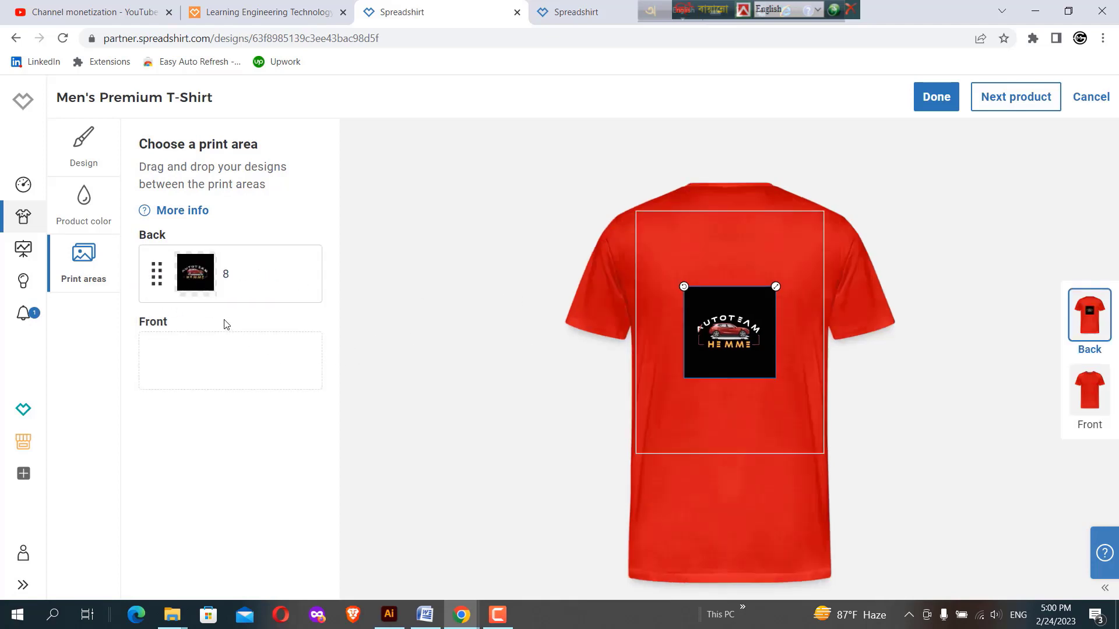
left_click_drag(189, 274, 190, 351)
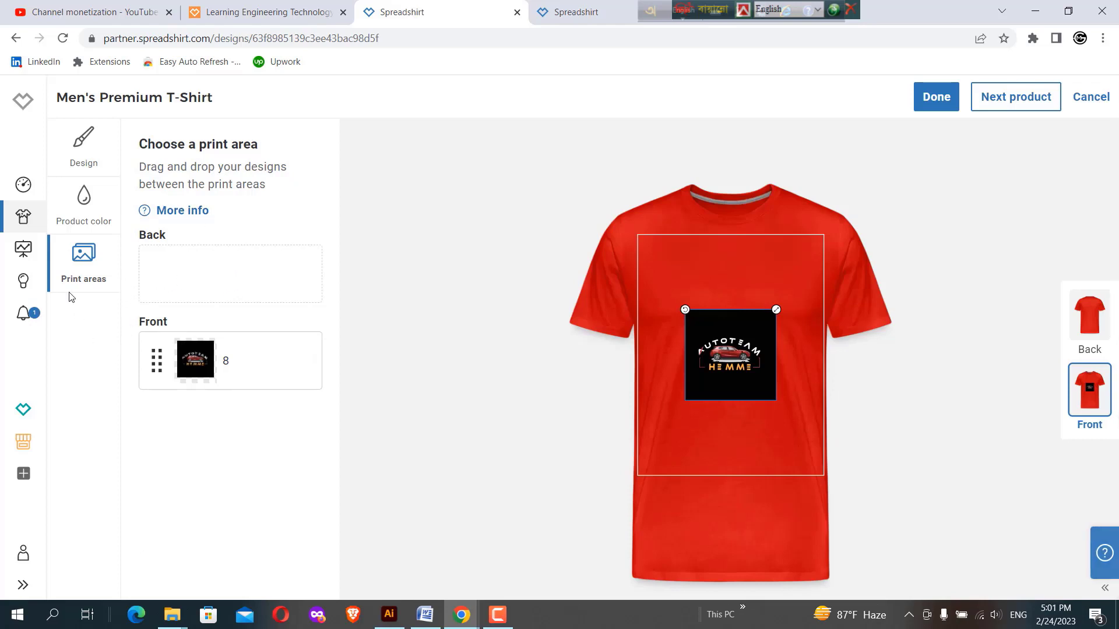
Review the T-shirt's design, color and print area settings and finish editing the product
left_click(89, 161)
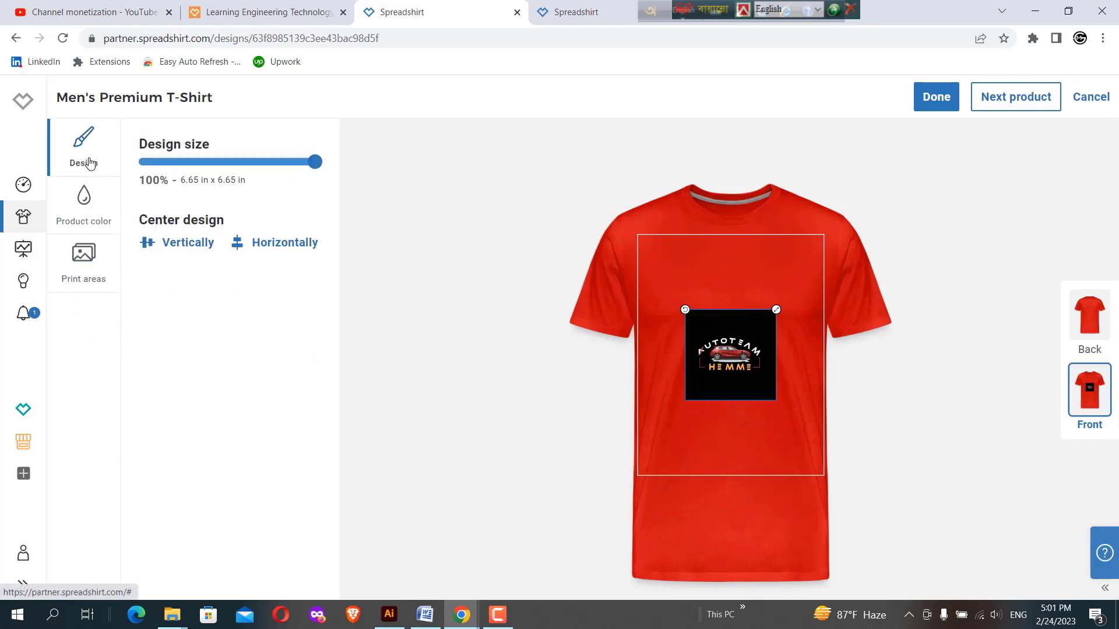
left_click(91, 207)
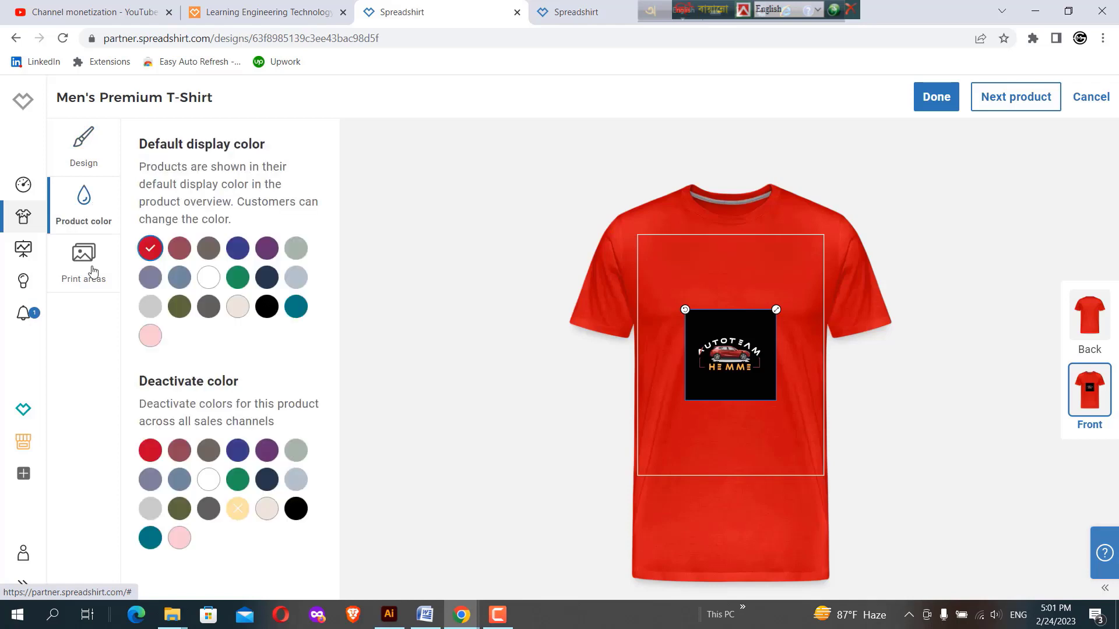
left_click(91, 265)
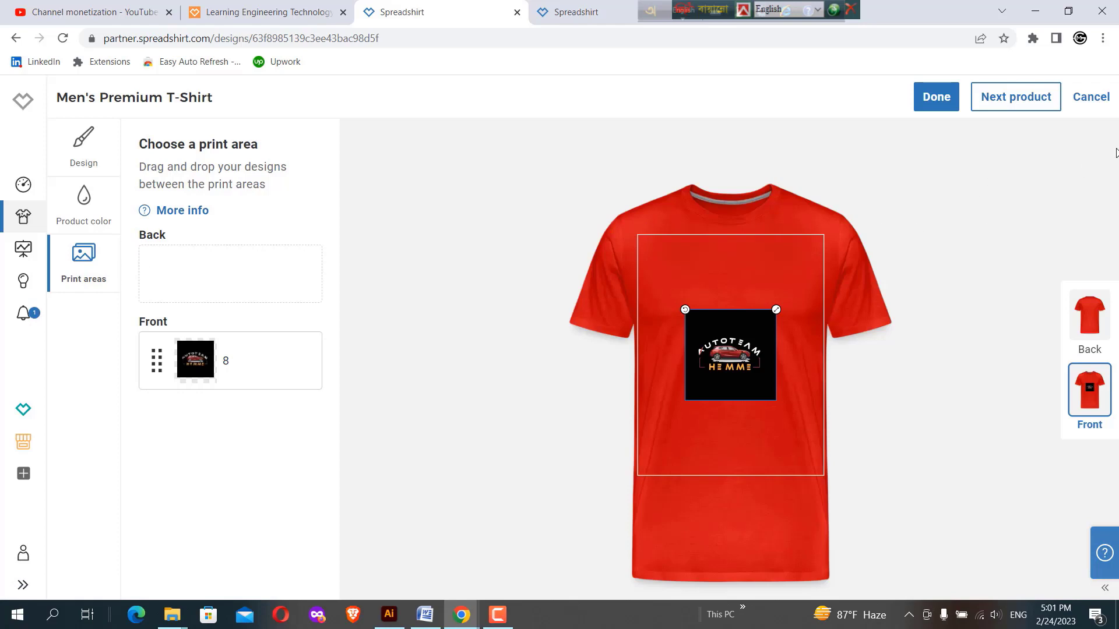
left_click(939, 101)
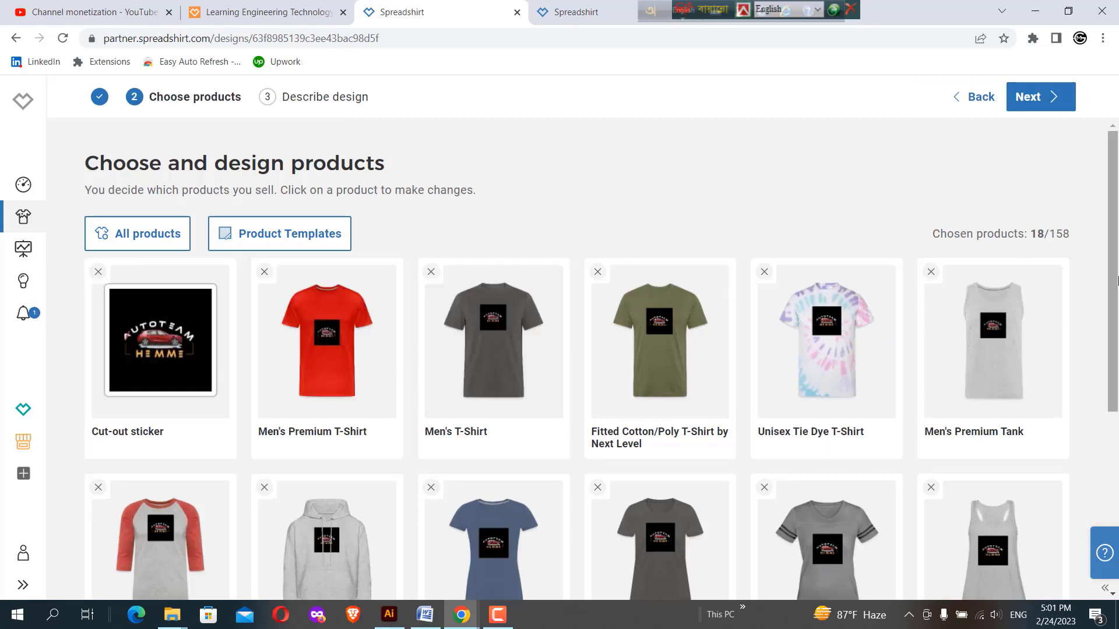
Open the Contrast Coffee Mug for editing and set its design size to 100%
scroll(1114, 274, "down", 5)
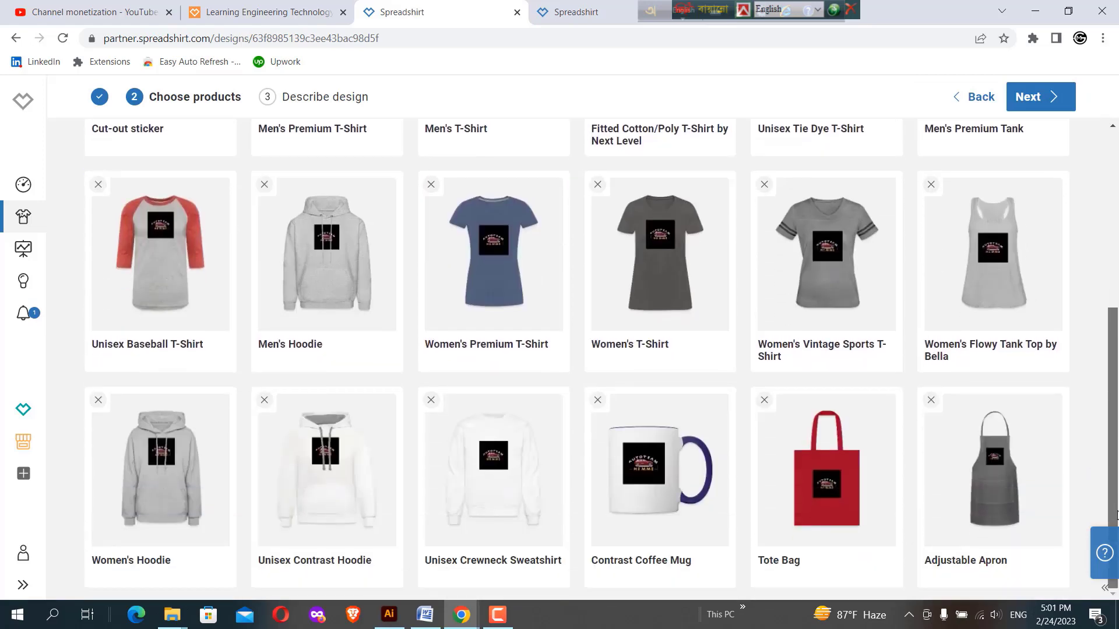
scroll(1108, 268, "up", 3)
scroll(1101, 239, "up", 3)
scroll(1094, 490, "down", 5)
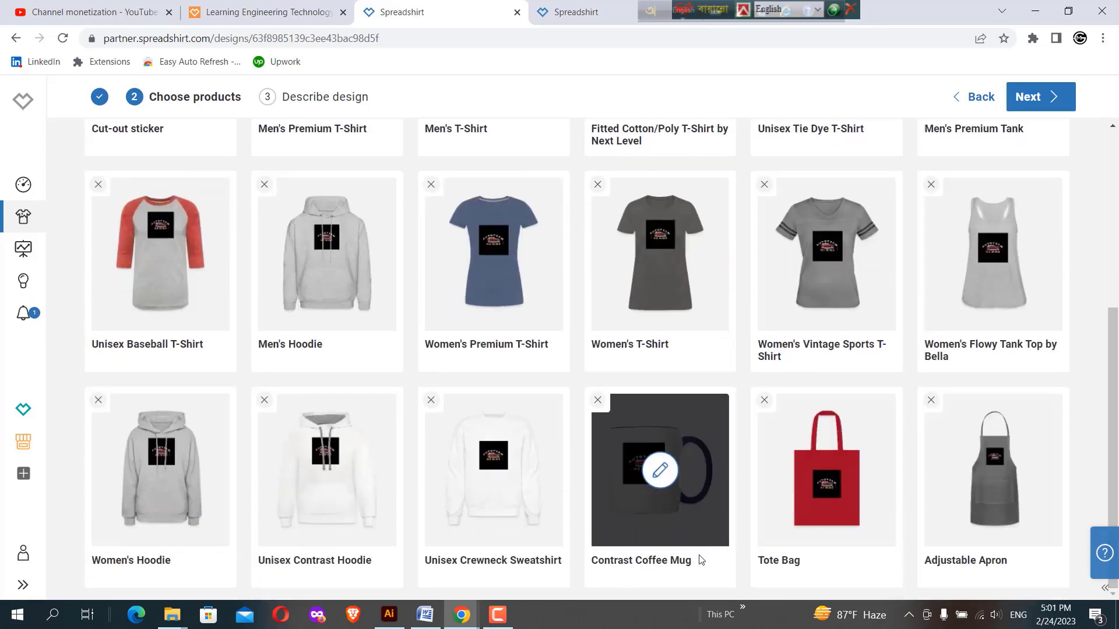
left_click(653, 477)
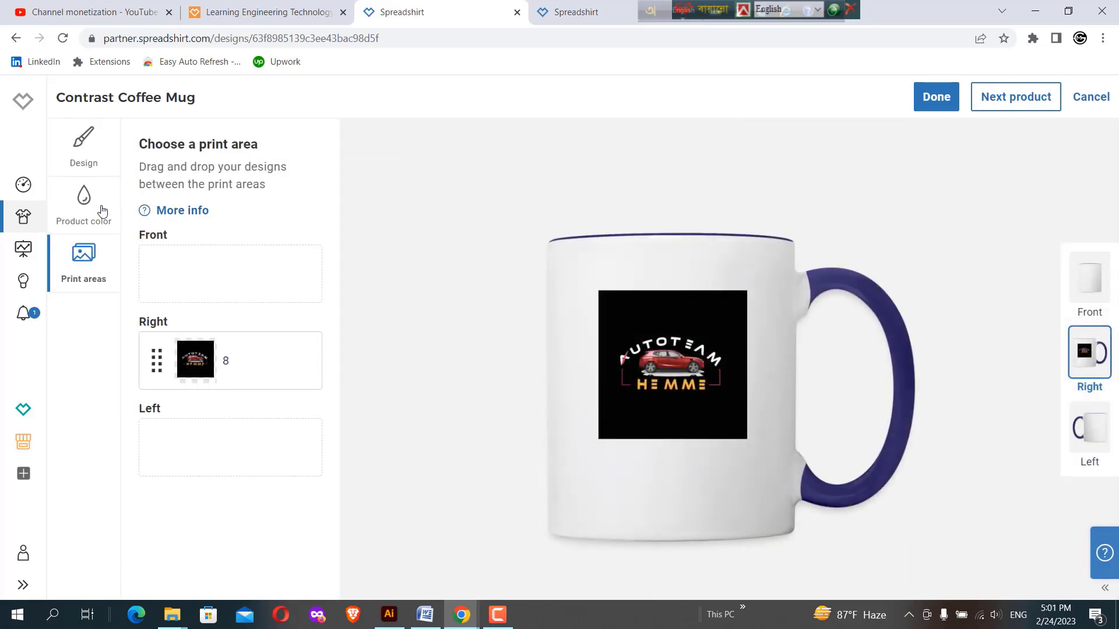
left_click(86, 158)
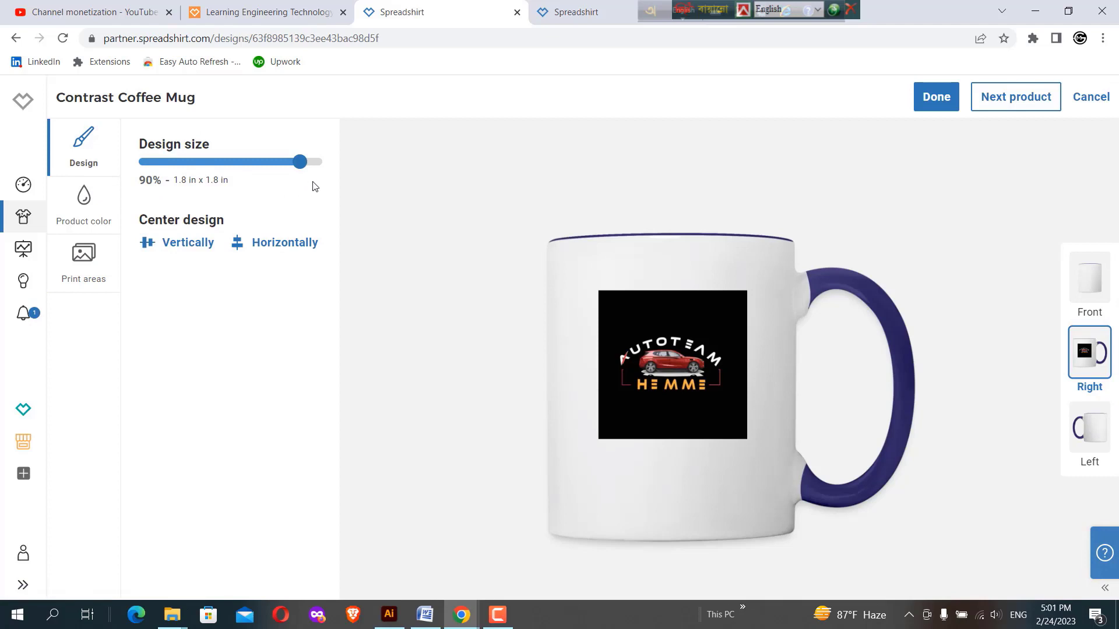
left_click_drag(301, 162, 325, 165)
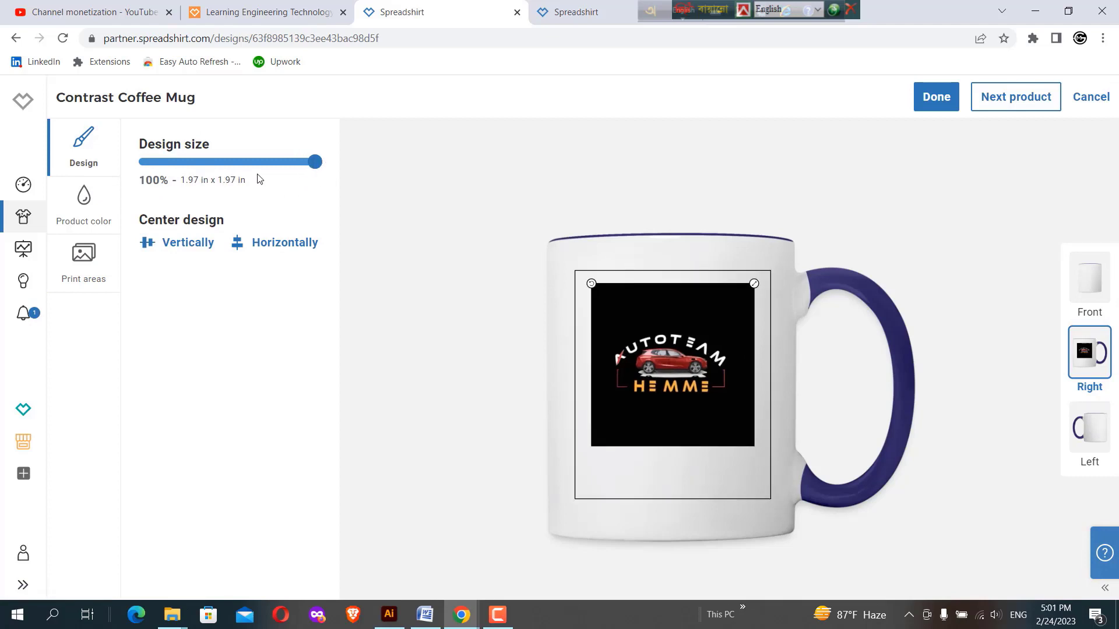
Try black and red as the mug's default display color and return it to dark blue
left_click(85, 266)
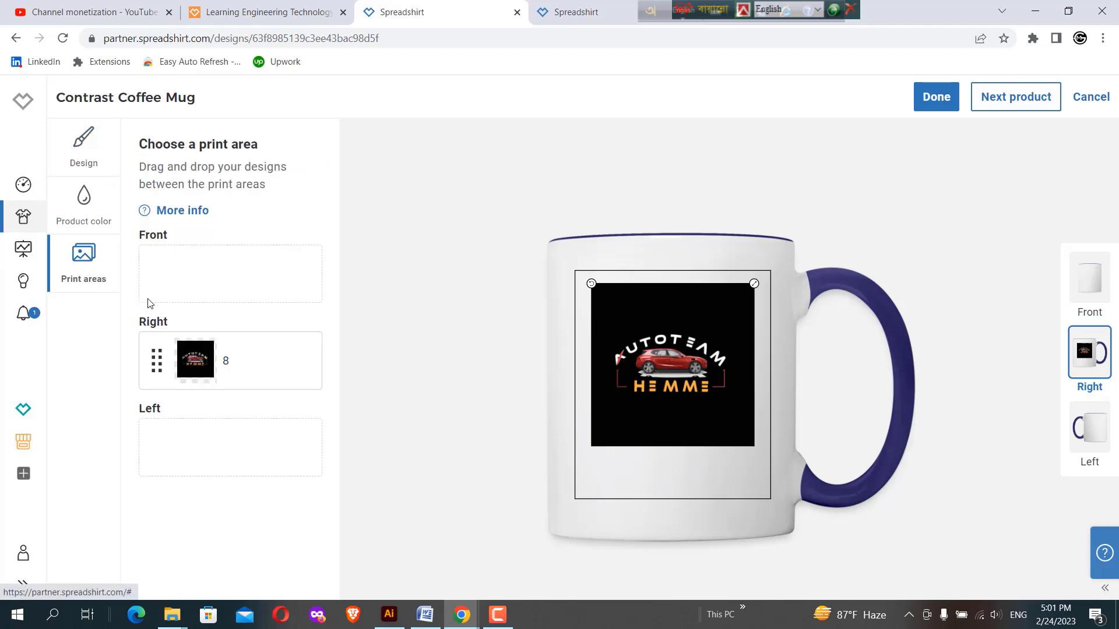
left_click(83, 207)
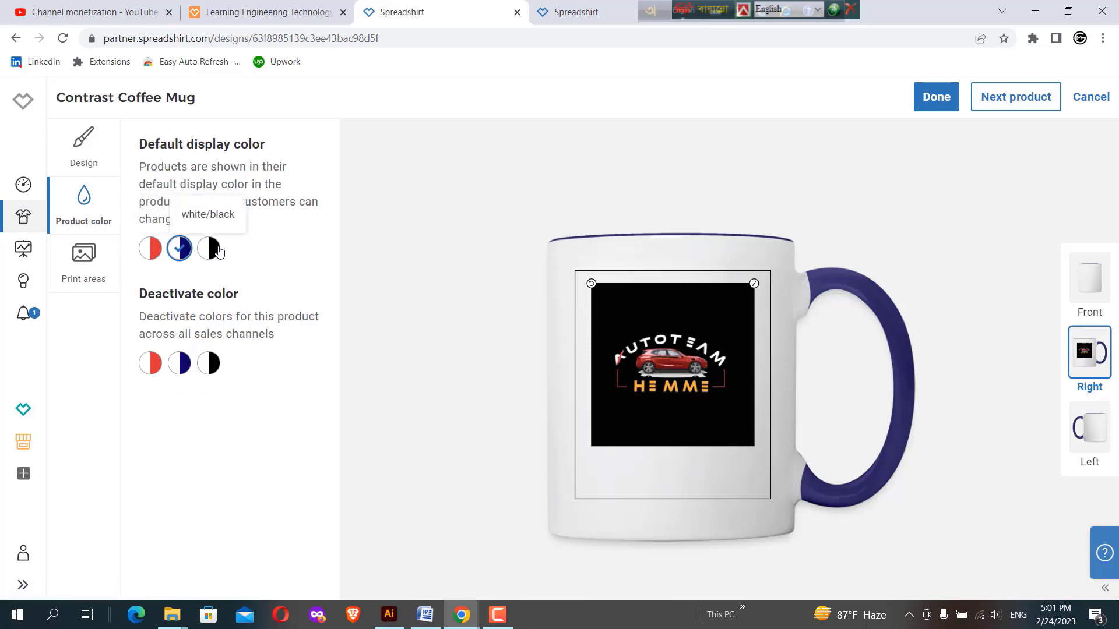
left_click(210, 248)
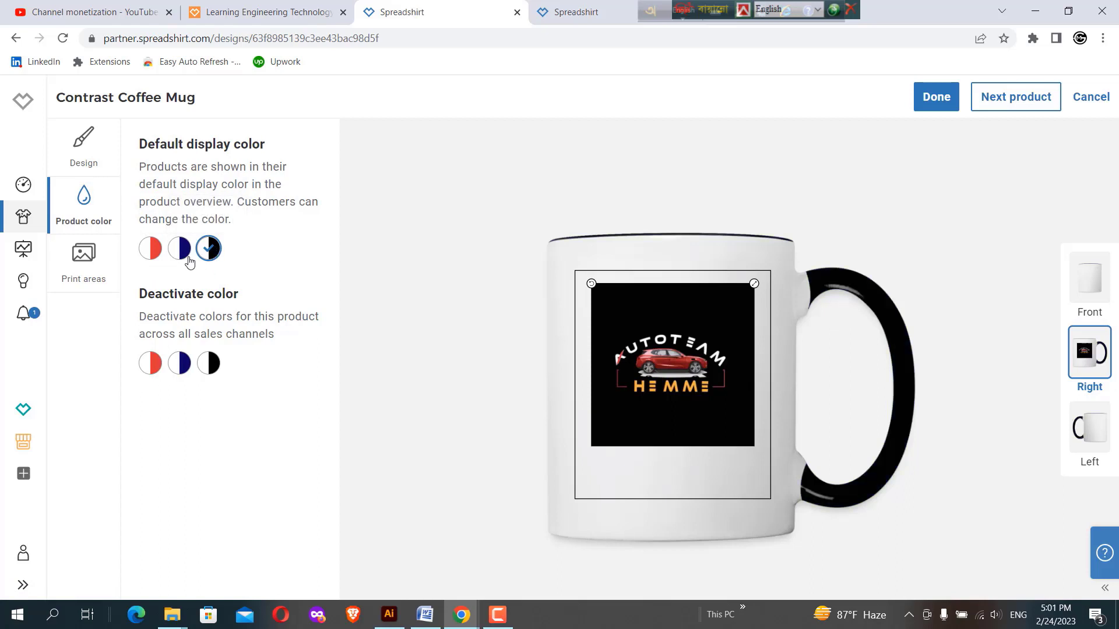
left_click(153, 250)
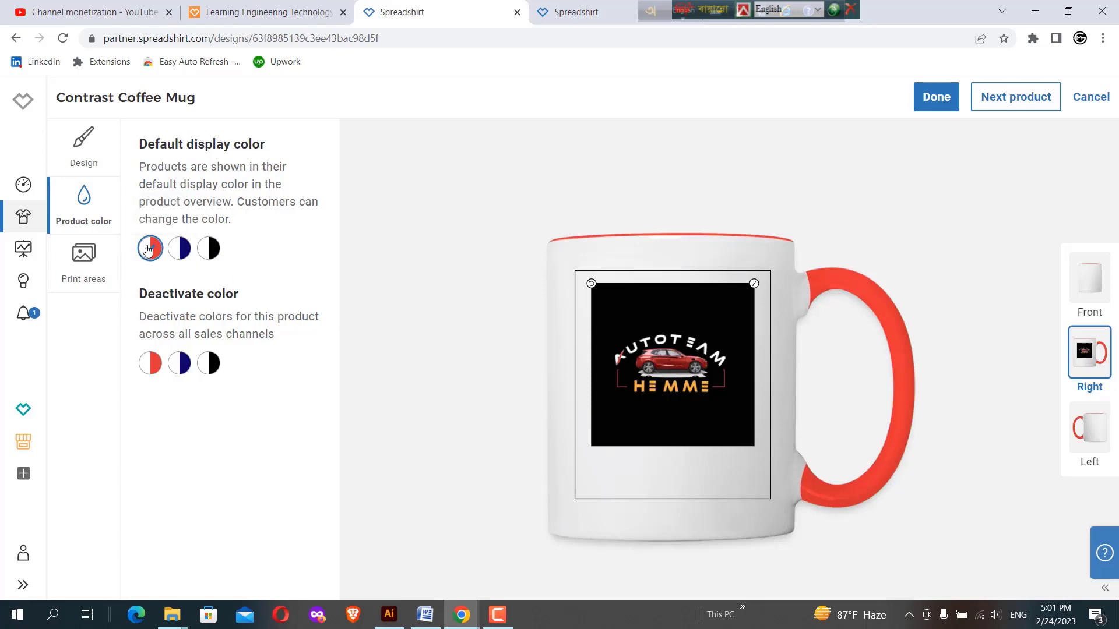
left_click(180, 249)
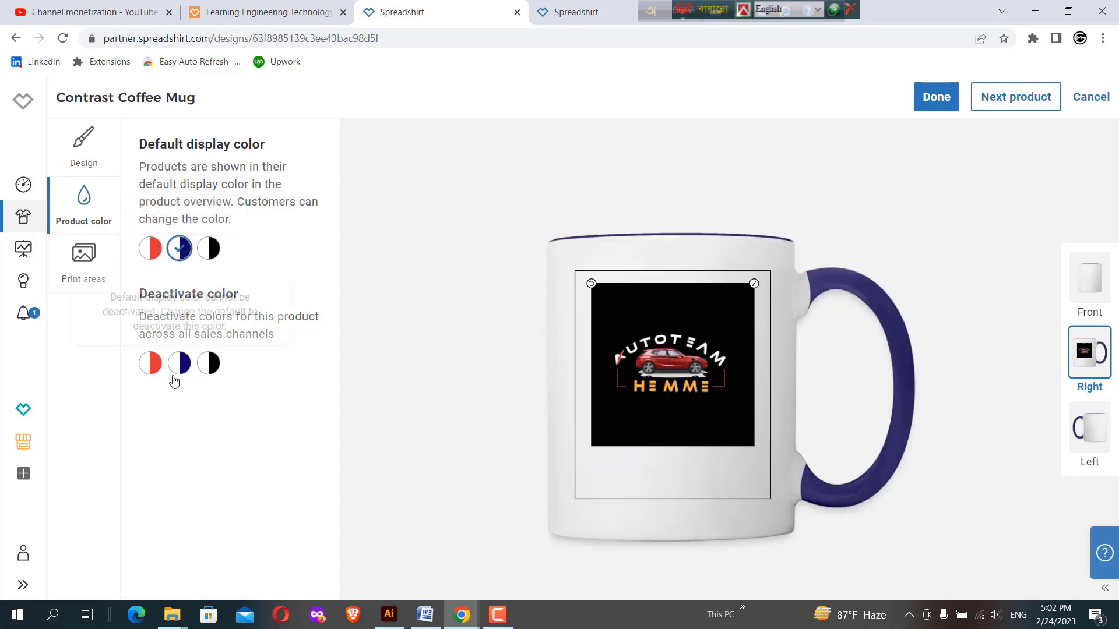
Deactivate the mug's white/red color, finish editing the product and continue to the design description
left_click(152, 366)
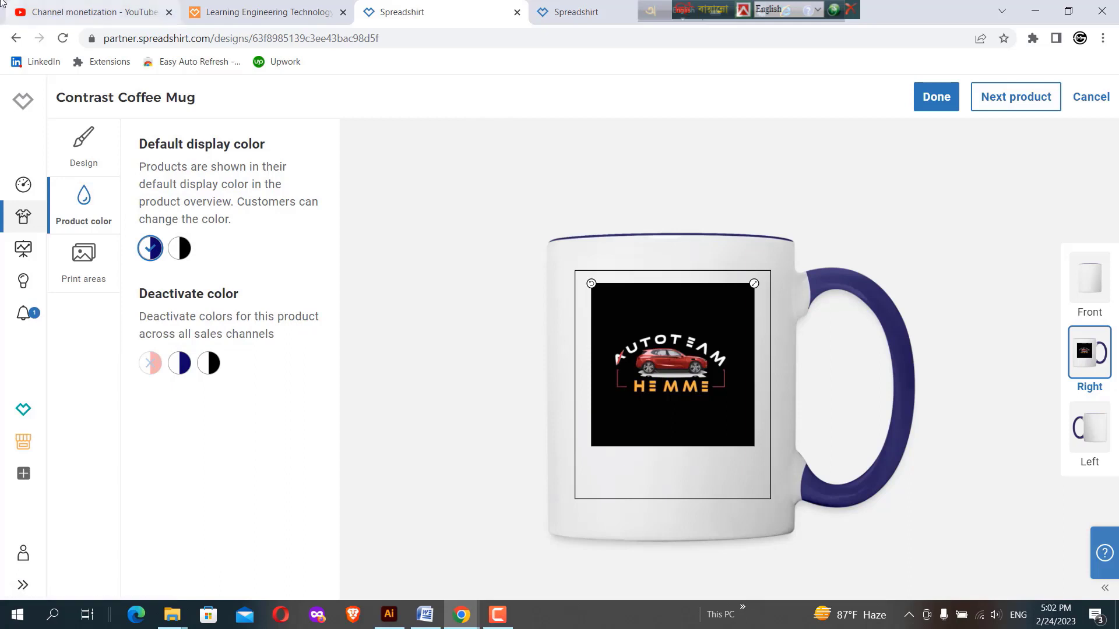
left_click(76, 148)
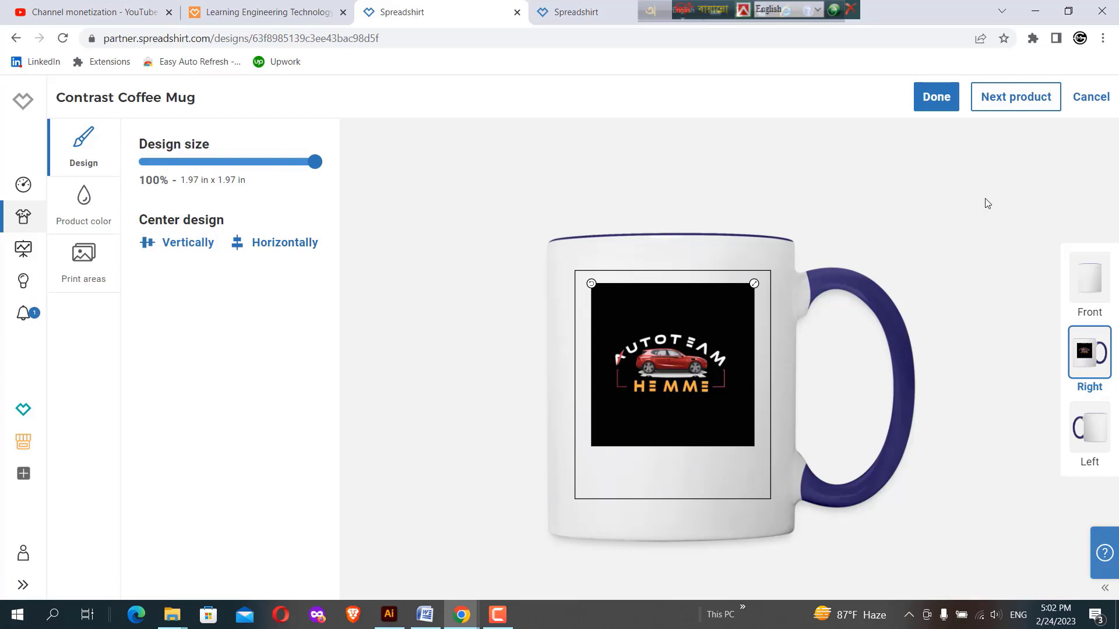
left_click(930, 89)
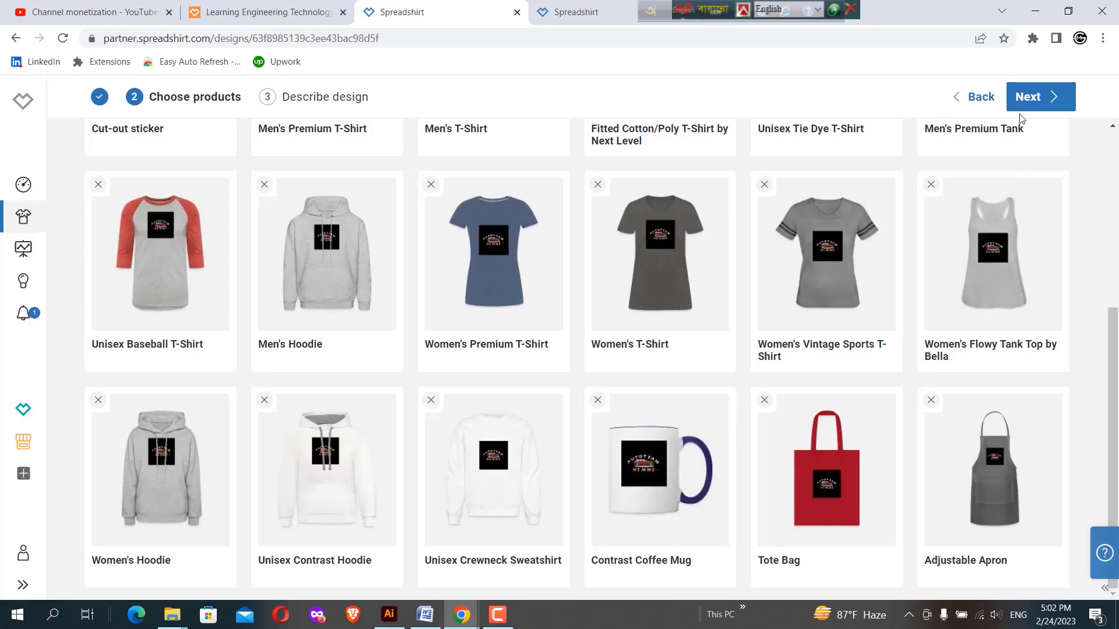
left_click(1028, 99)
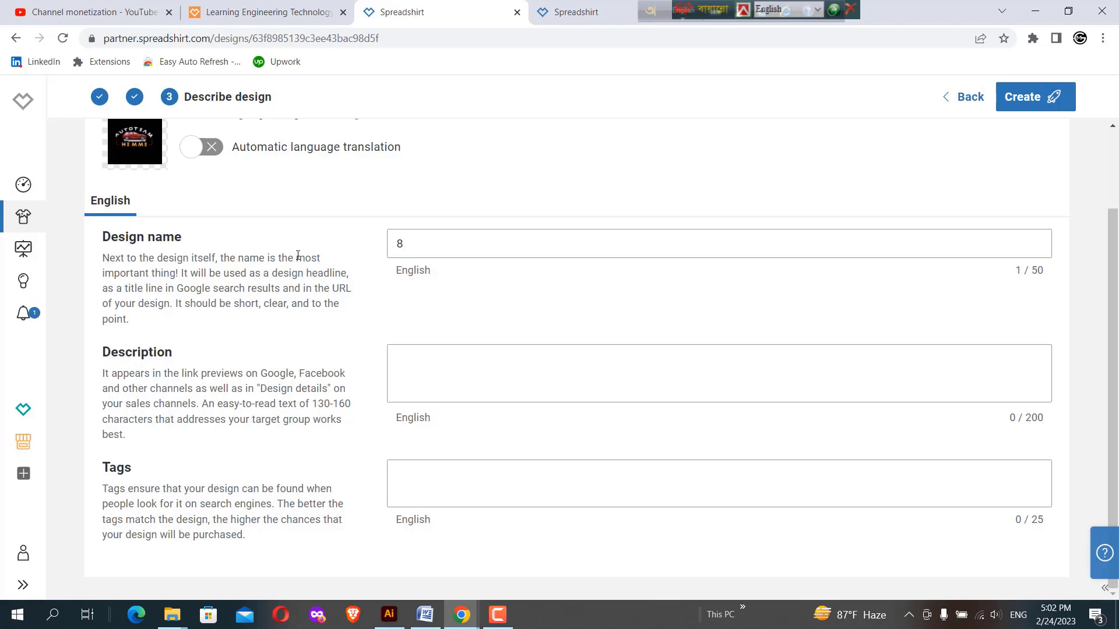
Name the design "car T-shirt" and copy the same text into its description
double_click(402, 239)
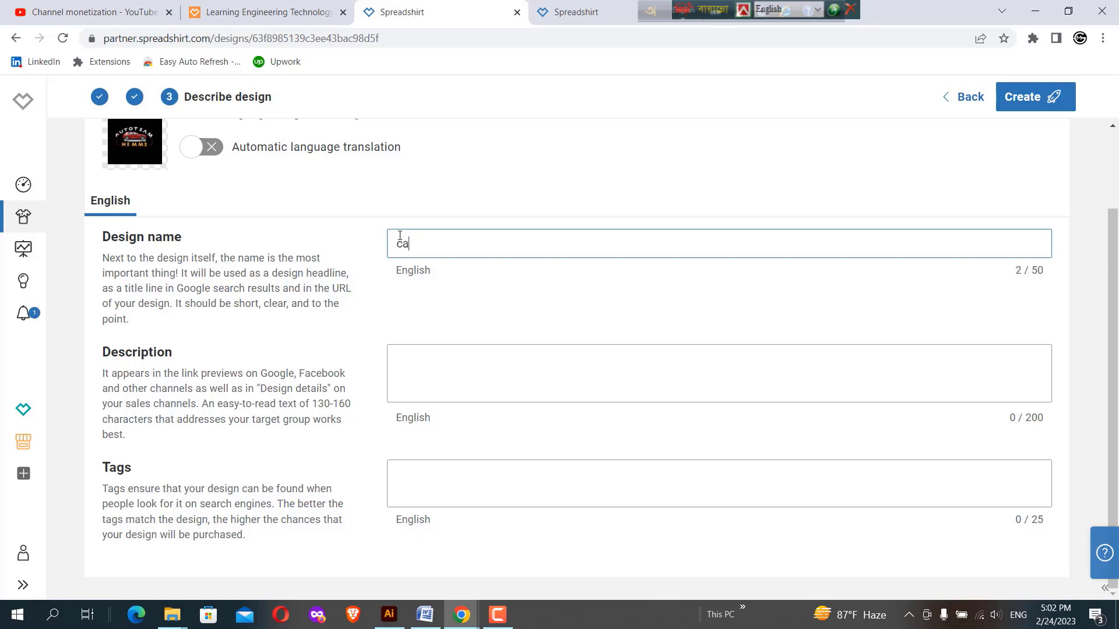
type("car T")
left_click_drag(471, 248, 365, 255)
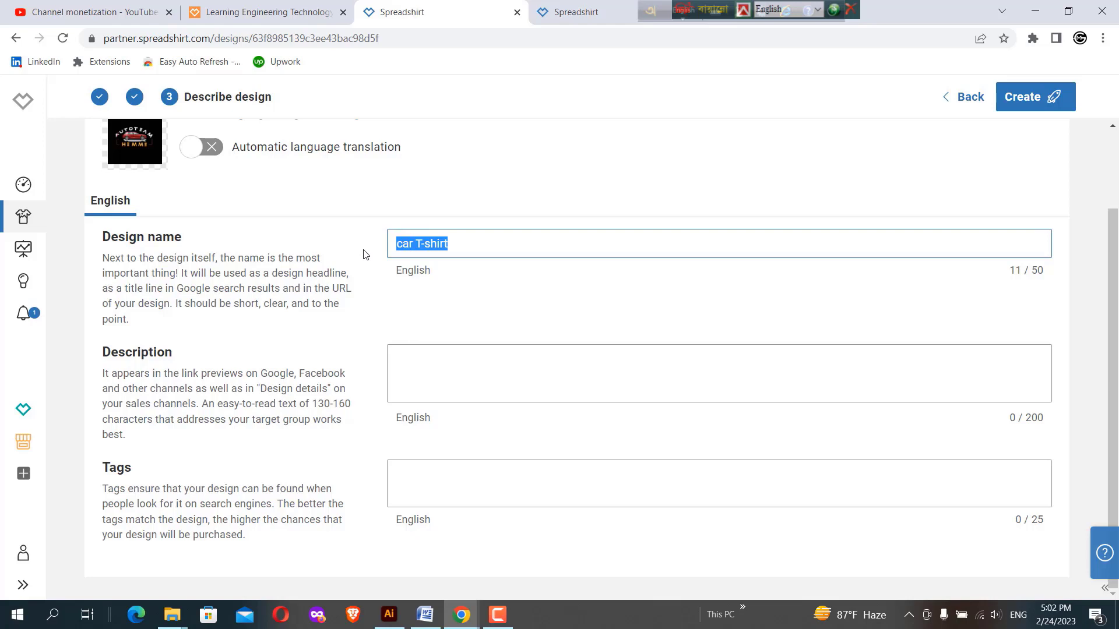
right_click(405, 247)
left_click(440, 299)
left_click(413, 359)
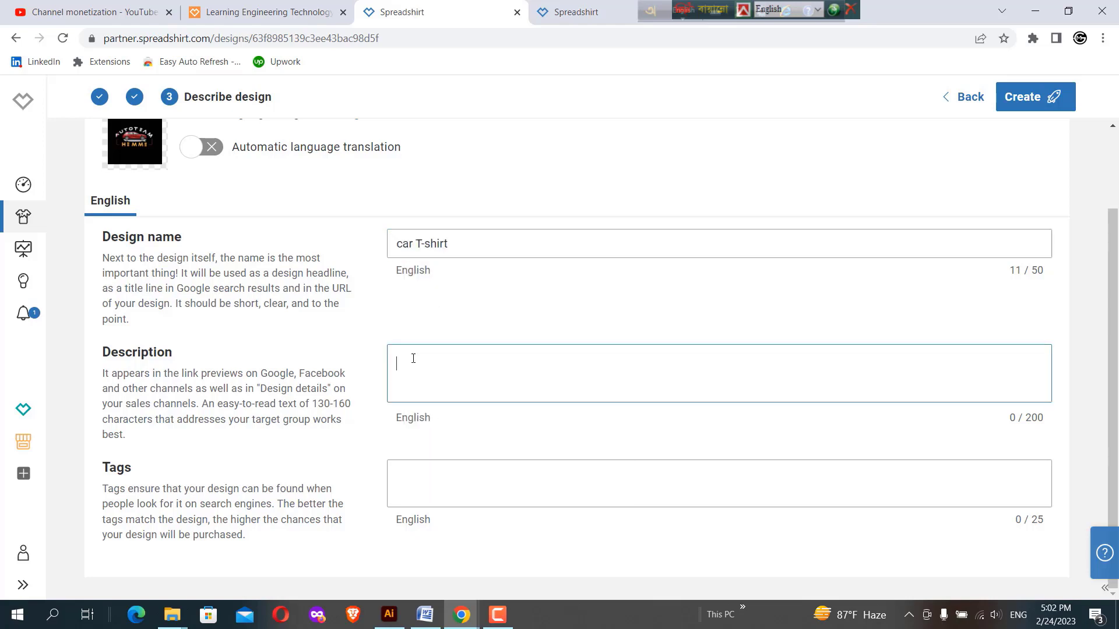
right_click(413, 358)
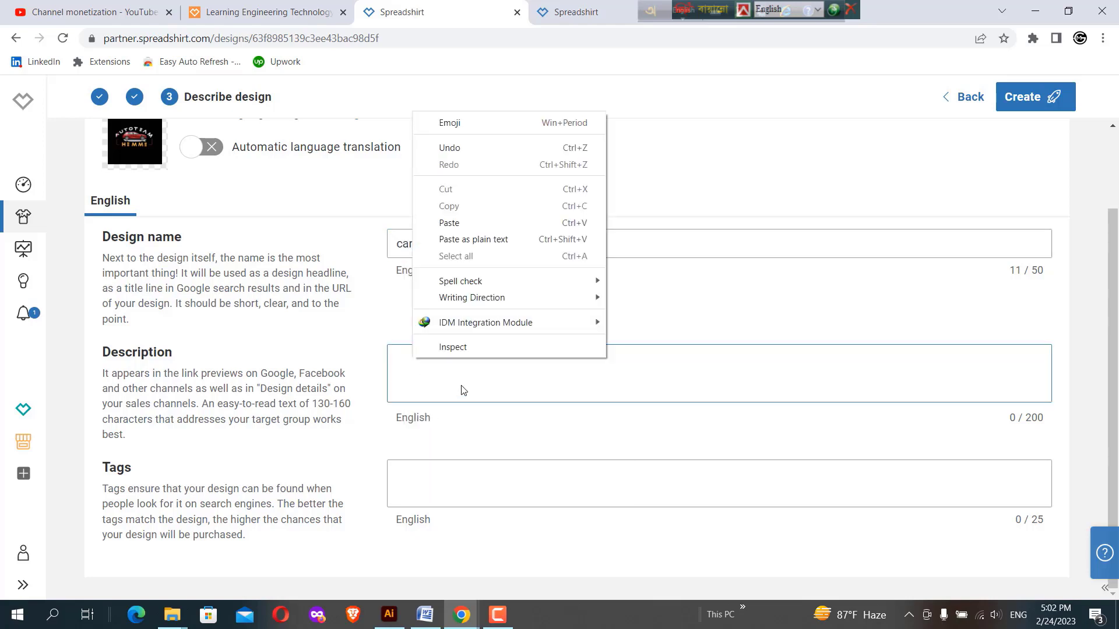
left_click(460, 224)
Add the tags "car T-shirt" and "T-shirt" to the design
left_click(432, 473)
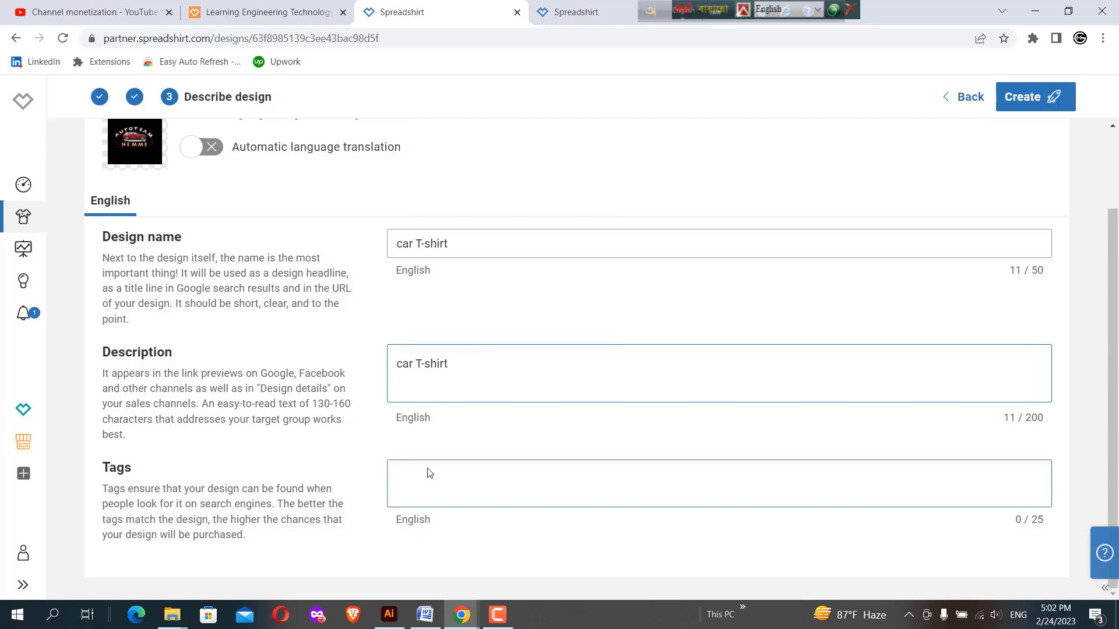
right_click(429, 479)
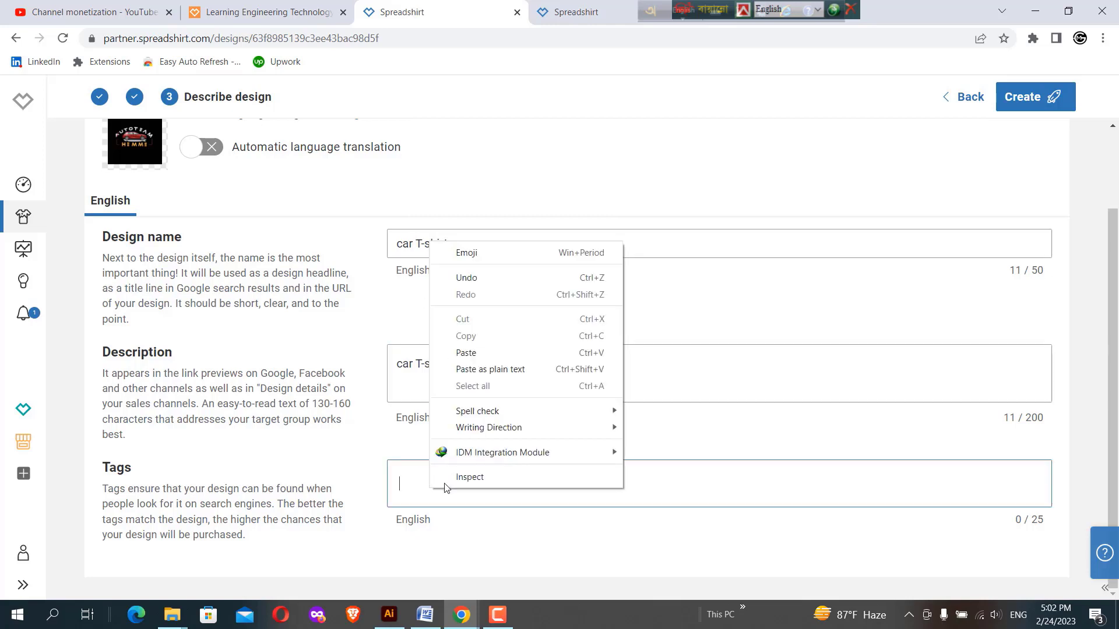
left_click(461, 352)
left_click(455, 515)
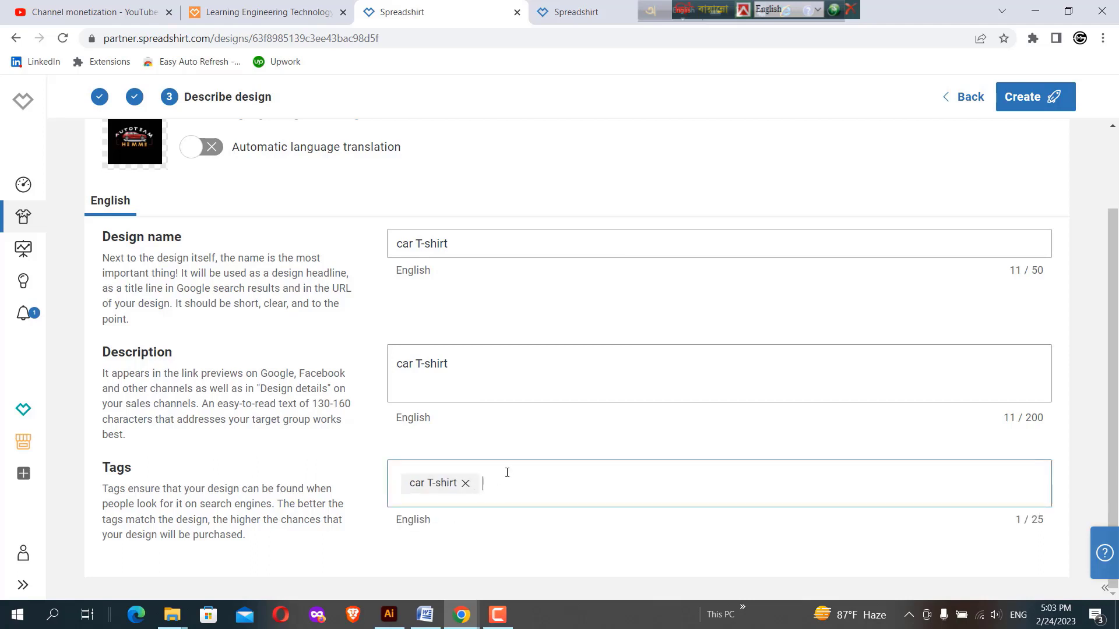
type("T")
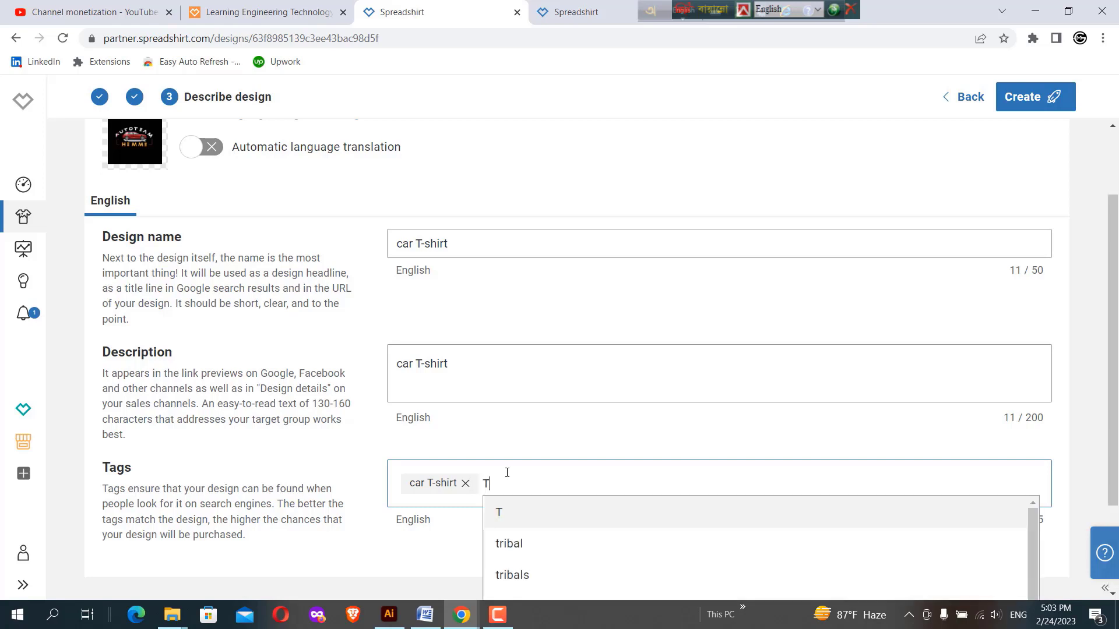
type("-shirt")
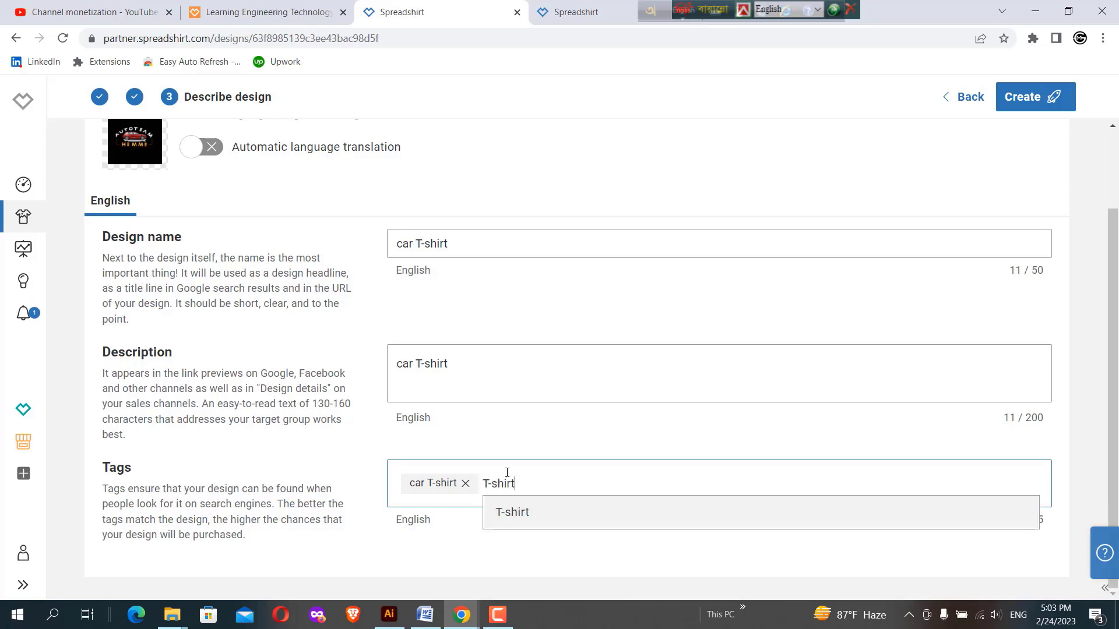
left_click(511, 524)
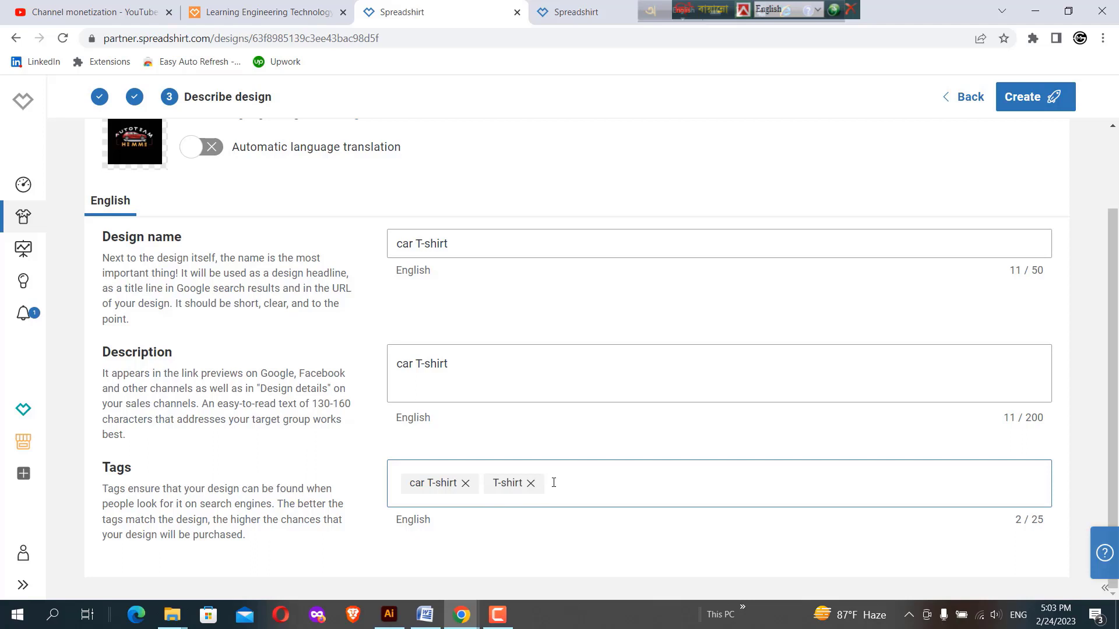
Add the tags "design" and "style" to the design
type("es")
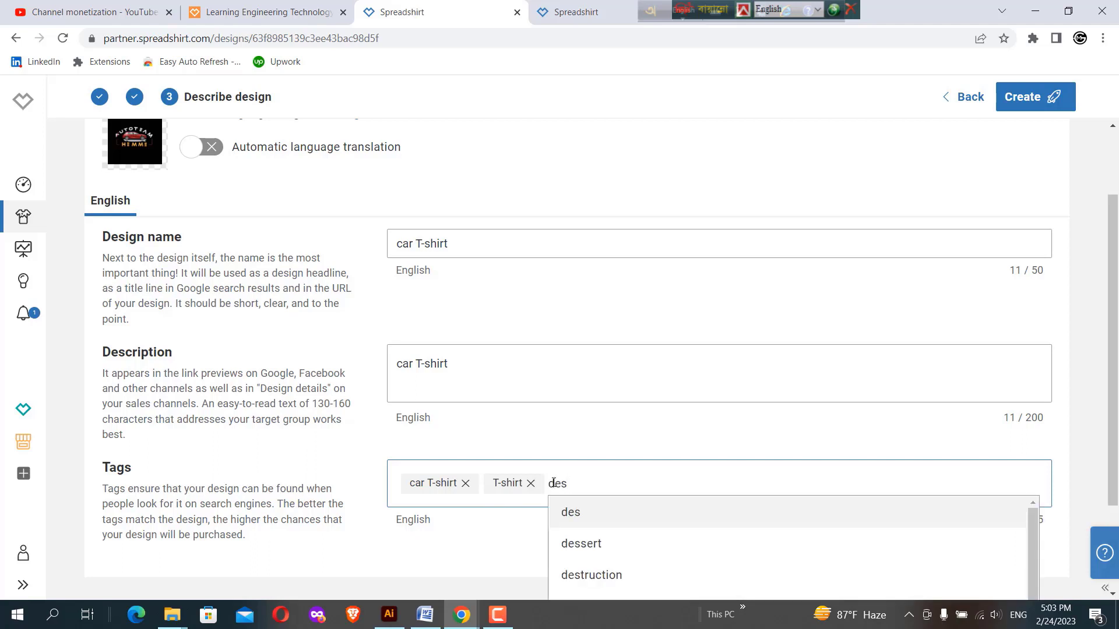
type("ign")
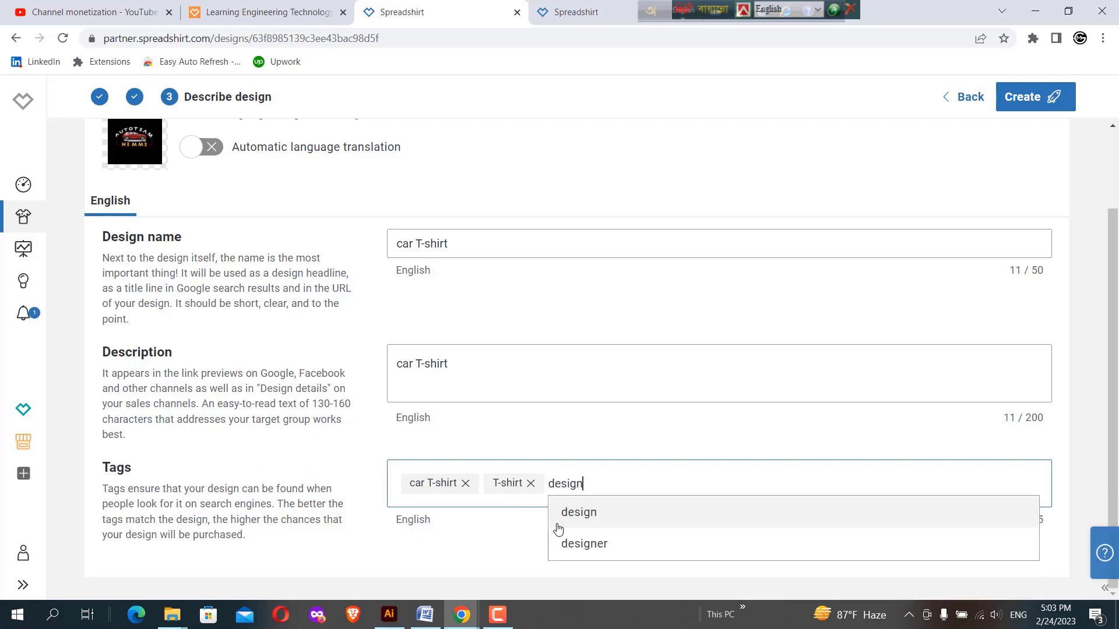
left_click(585, 520)
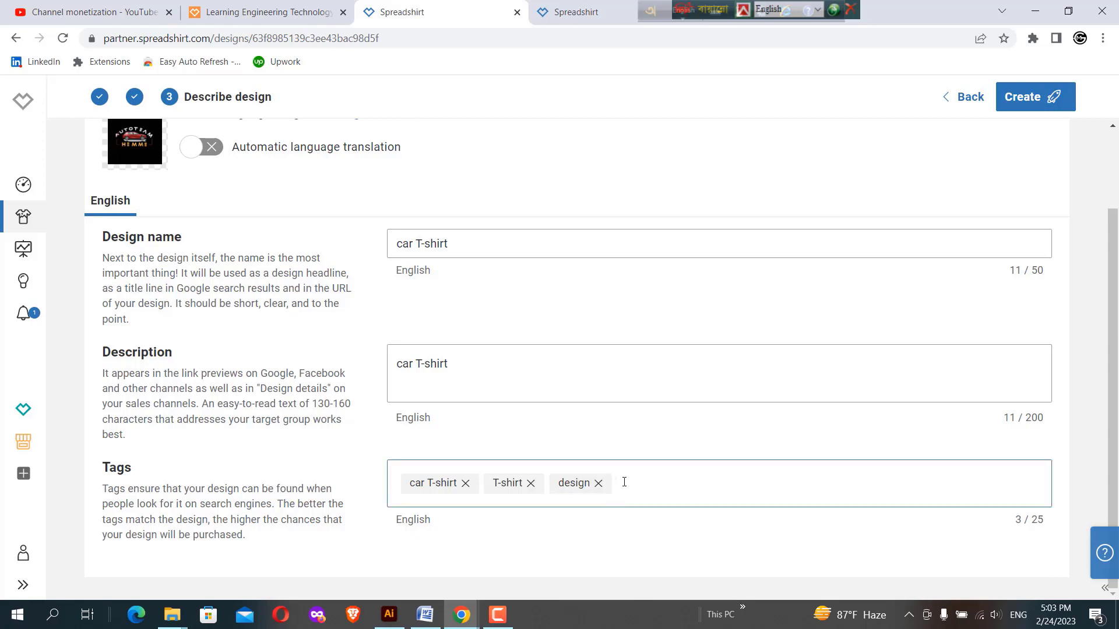
type("sty")
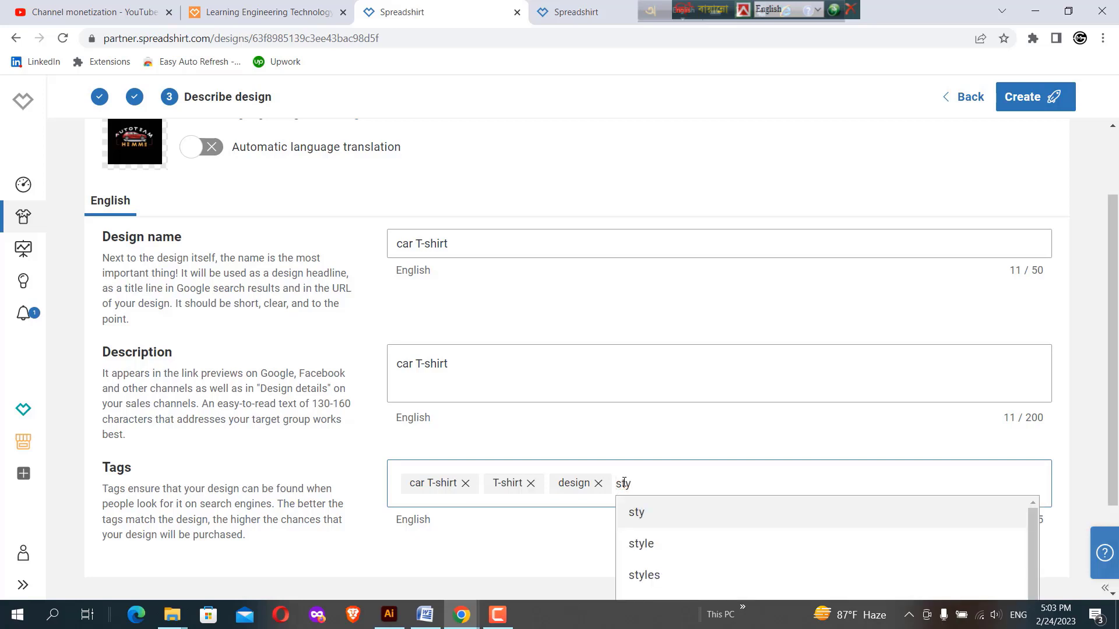
left_click(642, 543)
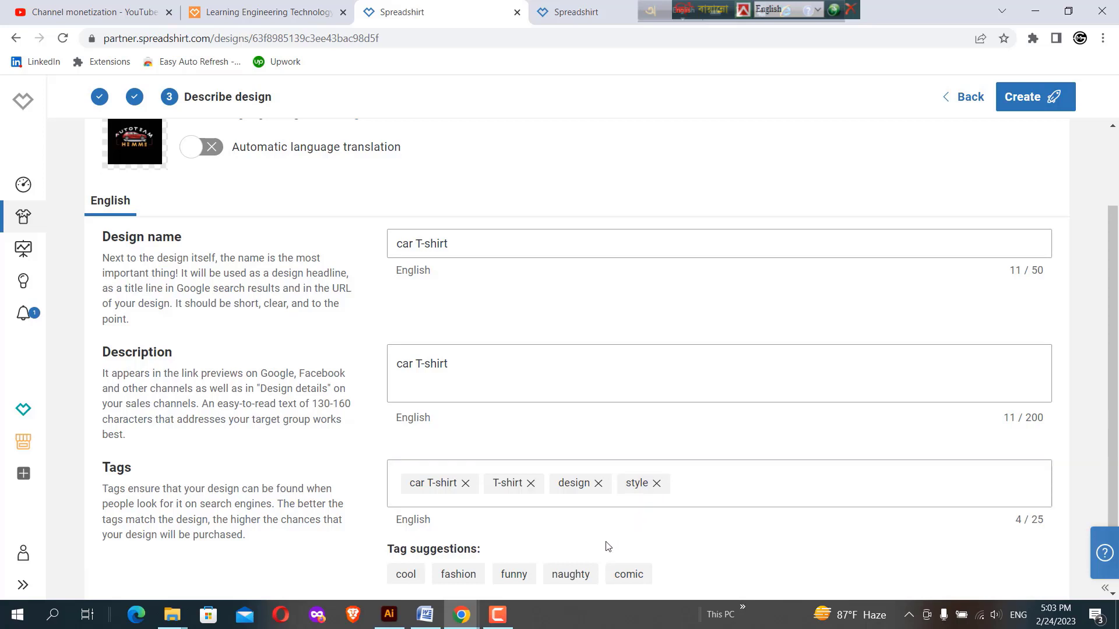
Add suggested tags including "funny", "comic" and "pattern" to the design, and create the product
left_click(513, 574)
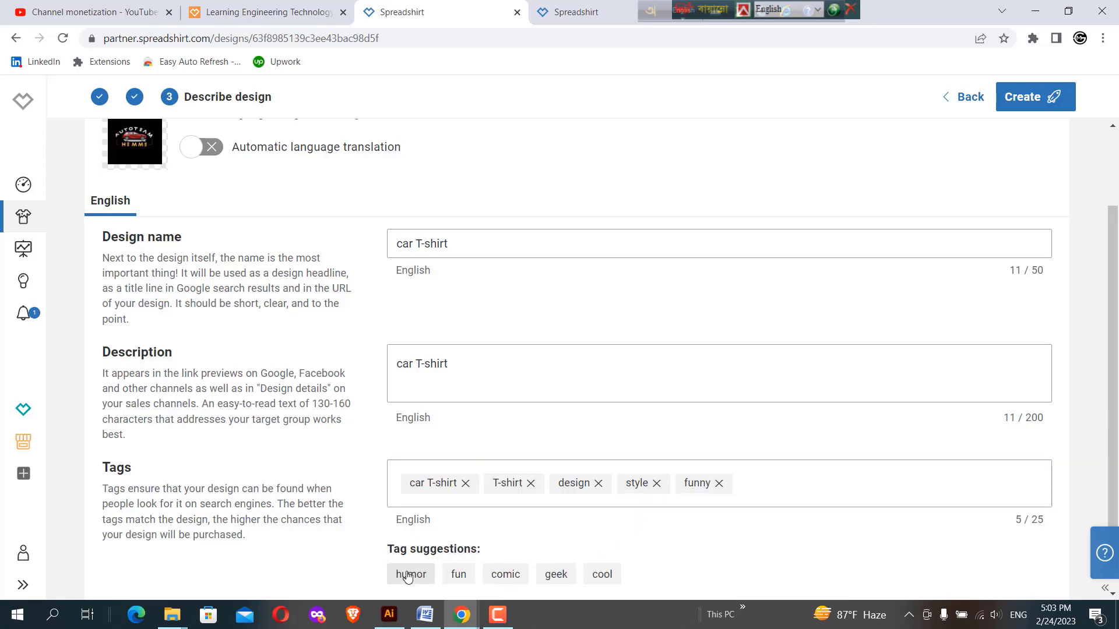
left_click(513, 577)
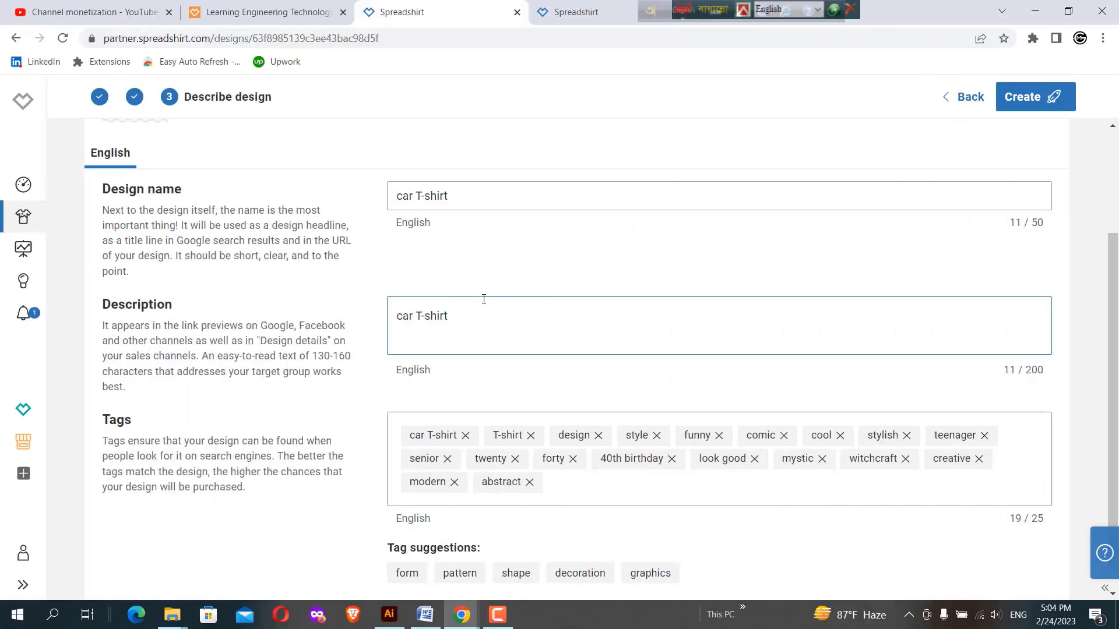
scroll(483, 298, "down", 1)
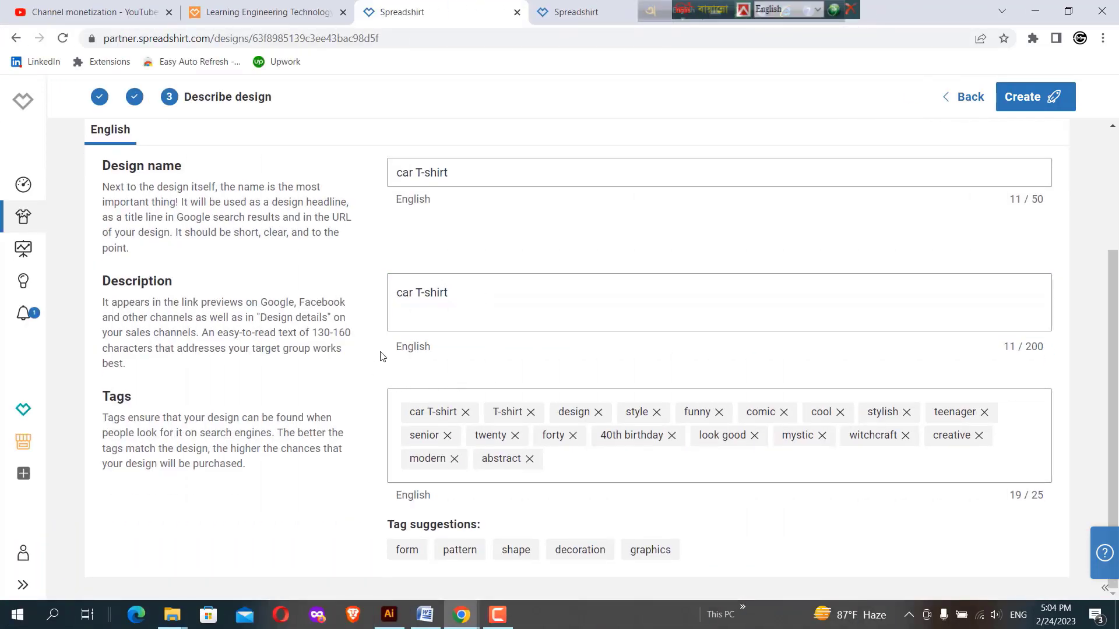
left_click(460, 550)
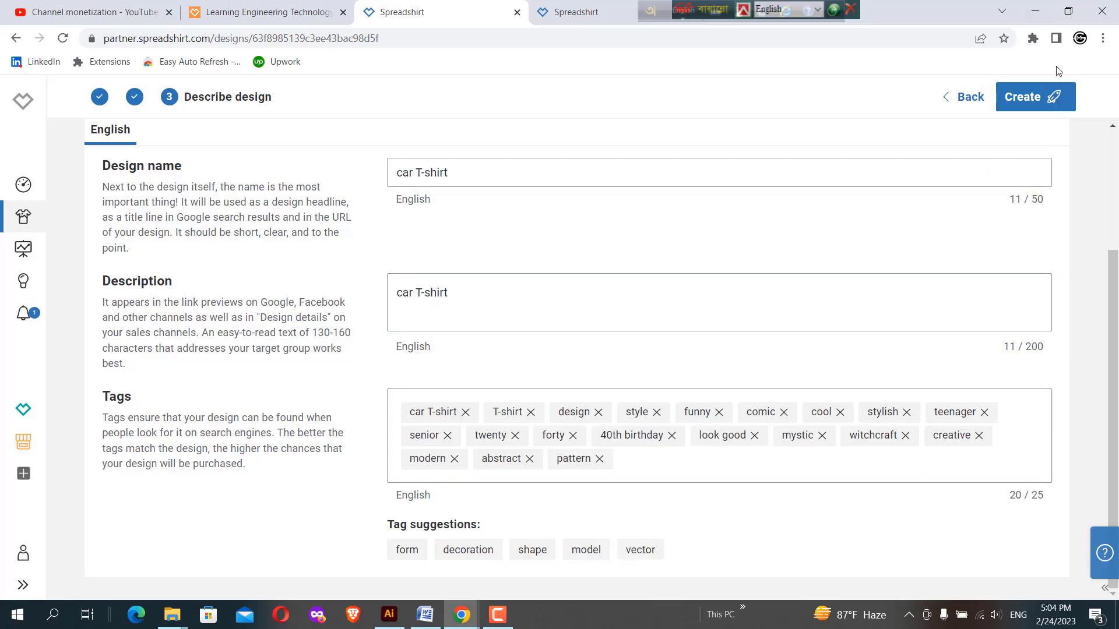
left_click(1019, 96)
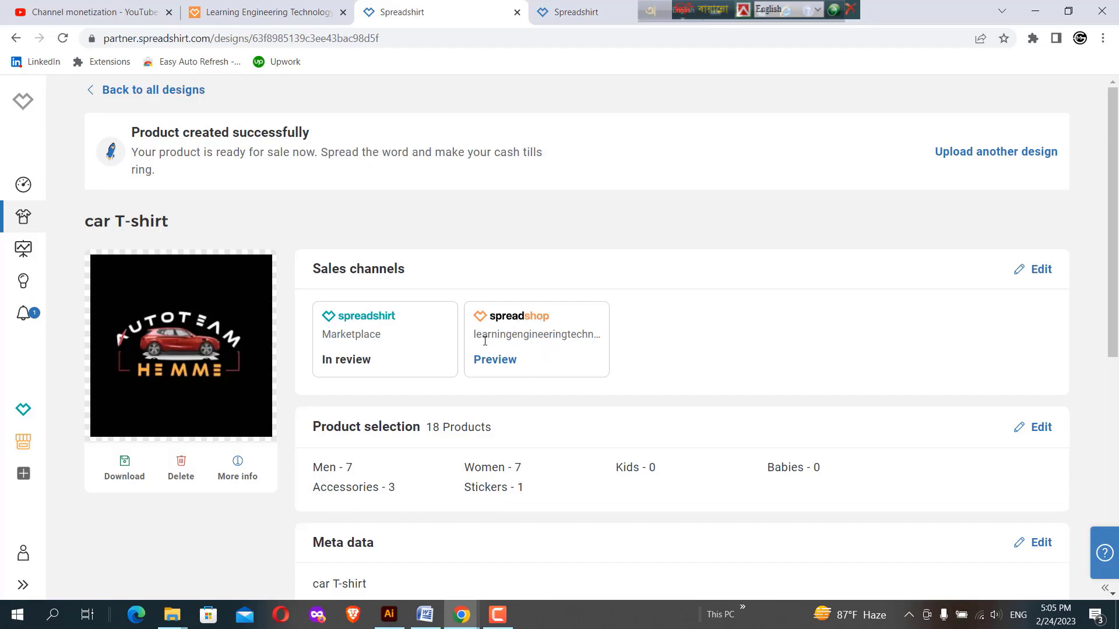
Preview the design in the French-language Canadian Spreadshop and examine the product page's views, tags and size details
left_click(495, 361)
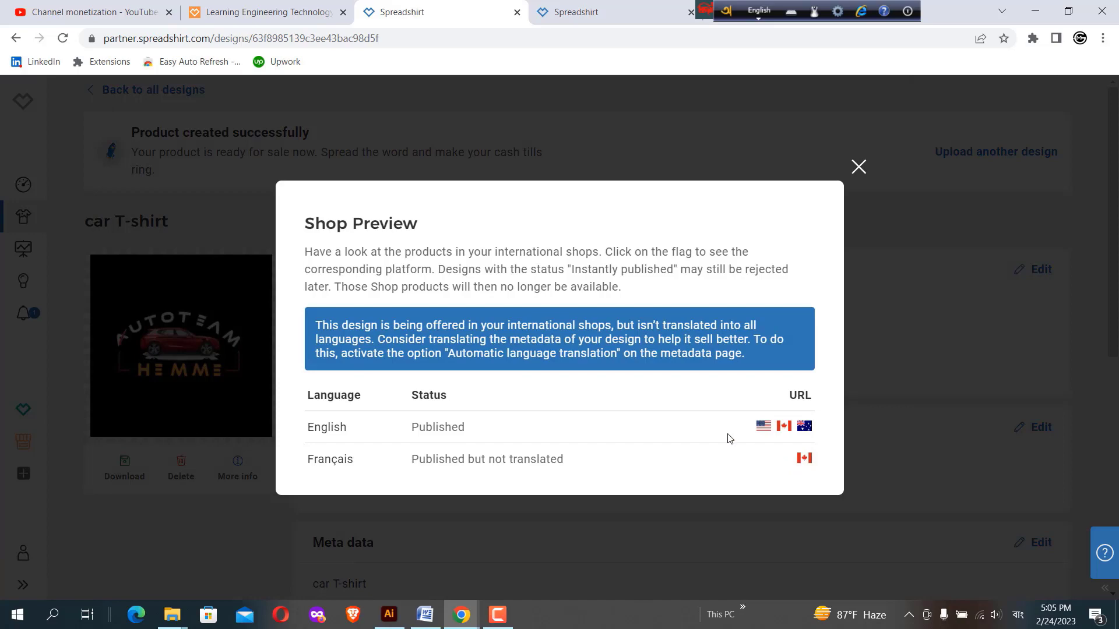
left_click(804, 458)
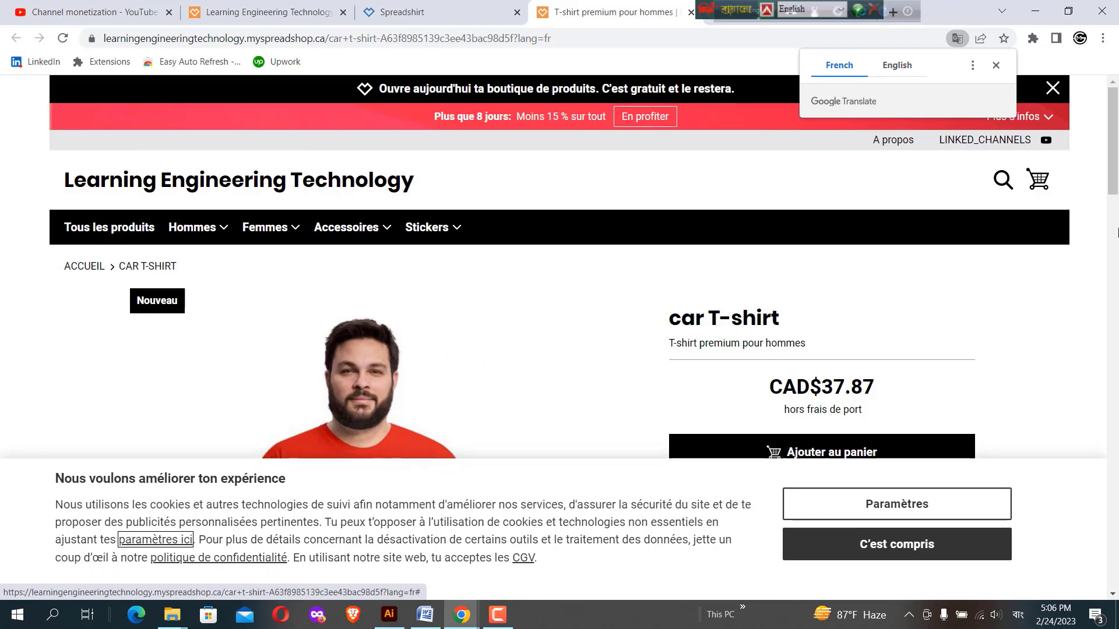
left_click_drag(1115, 150, 1116, 441)
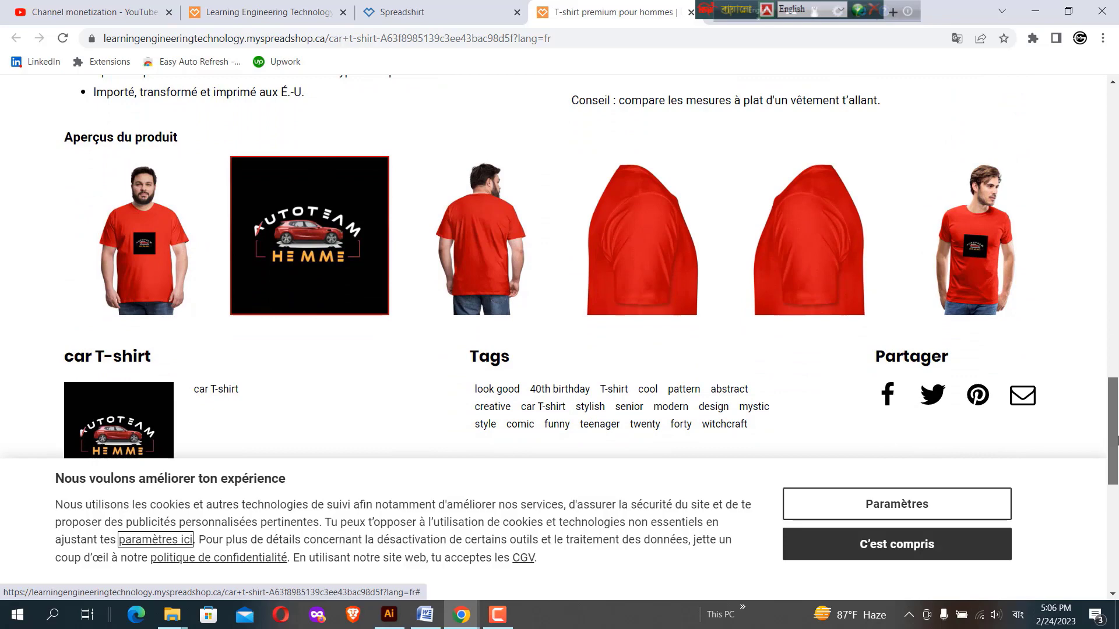
mouse_move(1118, 442)
left_mouse_down()
mouse_move(1116, 489)
mouse_move(1117, 429)
left_mouse_up()
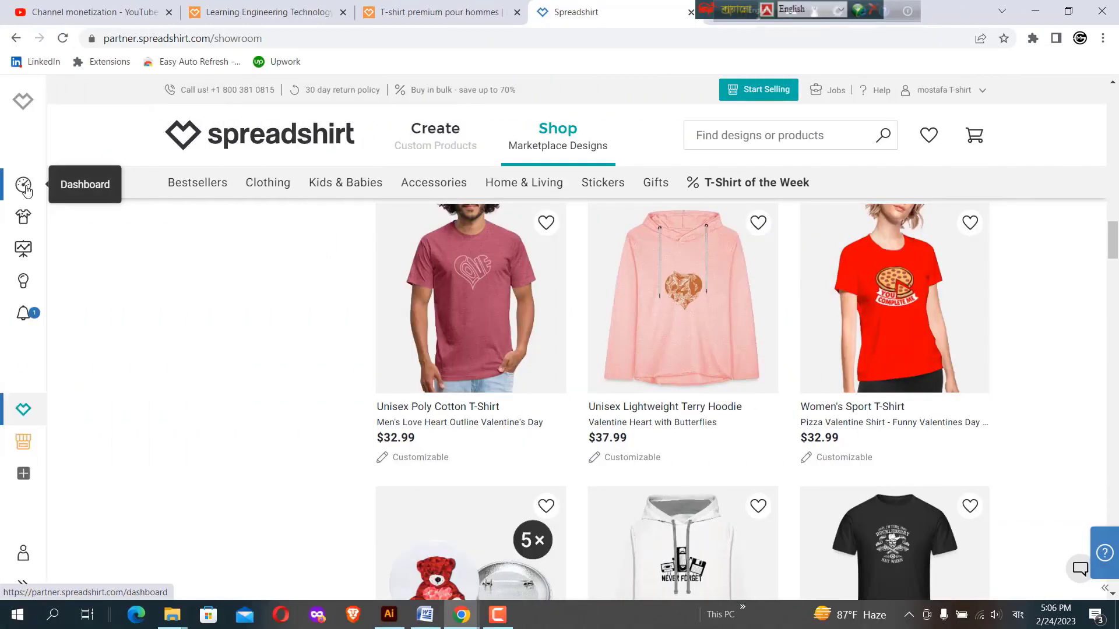
Look through the partner dashboard, statistics and notifications, and open the Spreadshirt marketplace section
left_click(24, 186)
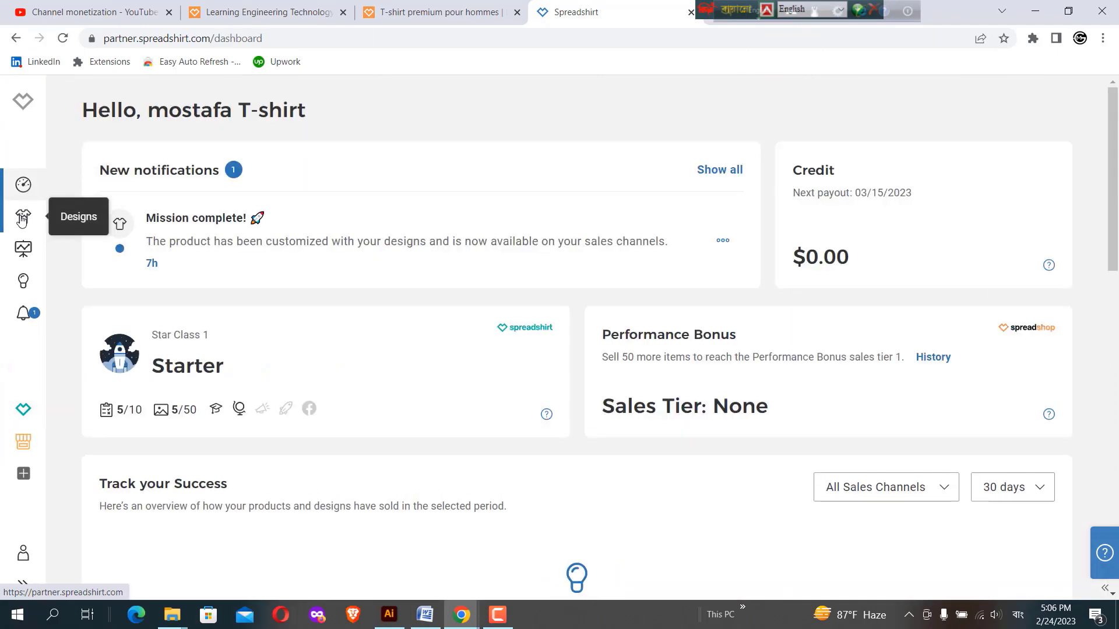
left_click(24, 249)
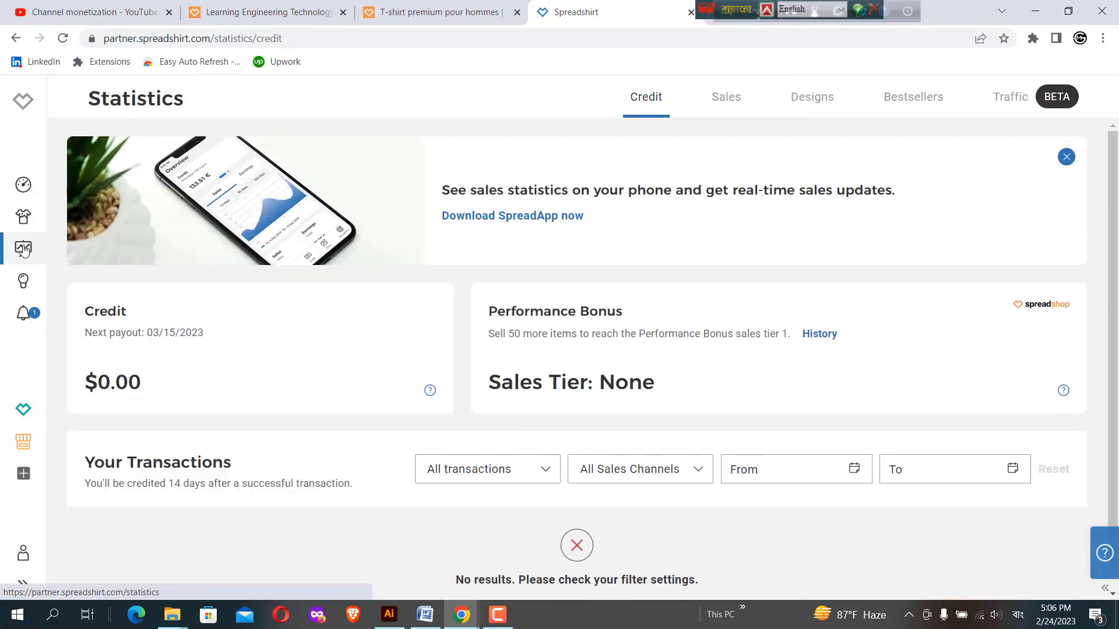
left_click(23, 313)
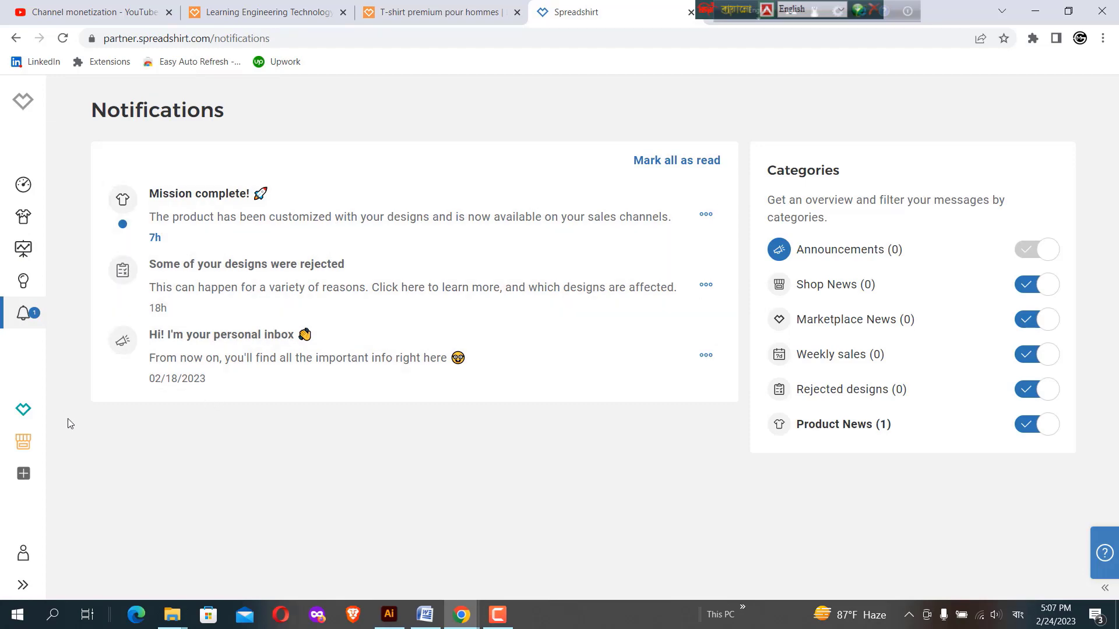
left_click(24, 409)
Review the account's personal information, account settings and newsletter subscriptions, and open the payment data
left_click(24, 556)
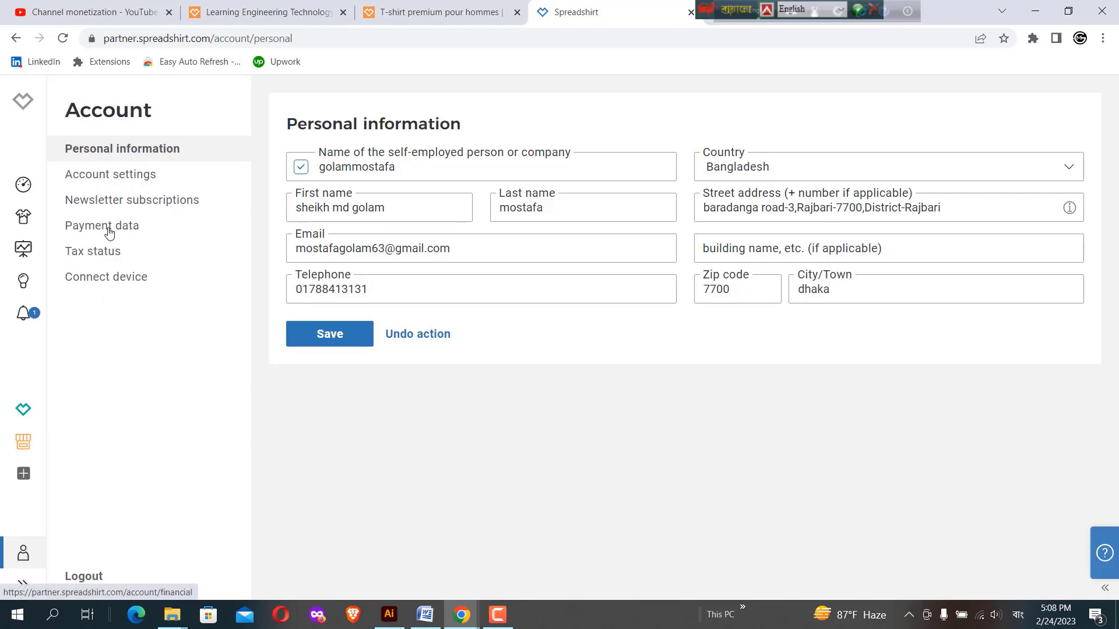
left_click(114, 181)
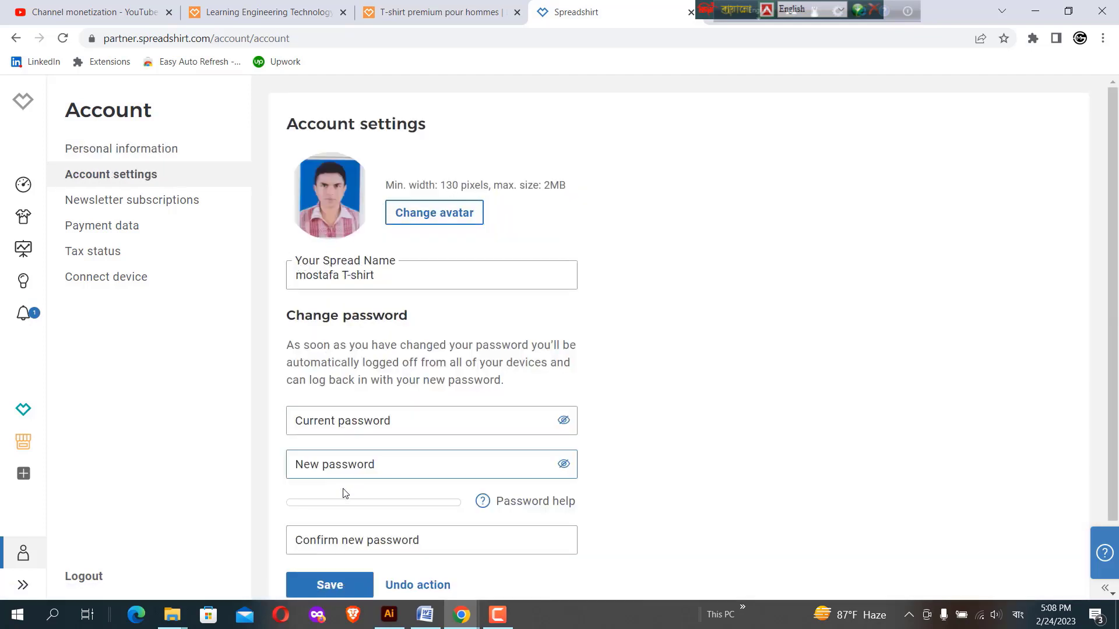
left_click(103, 206)
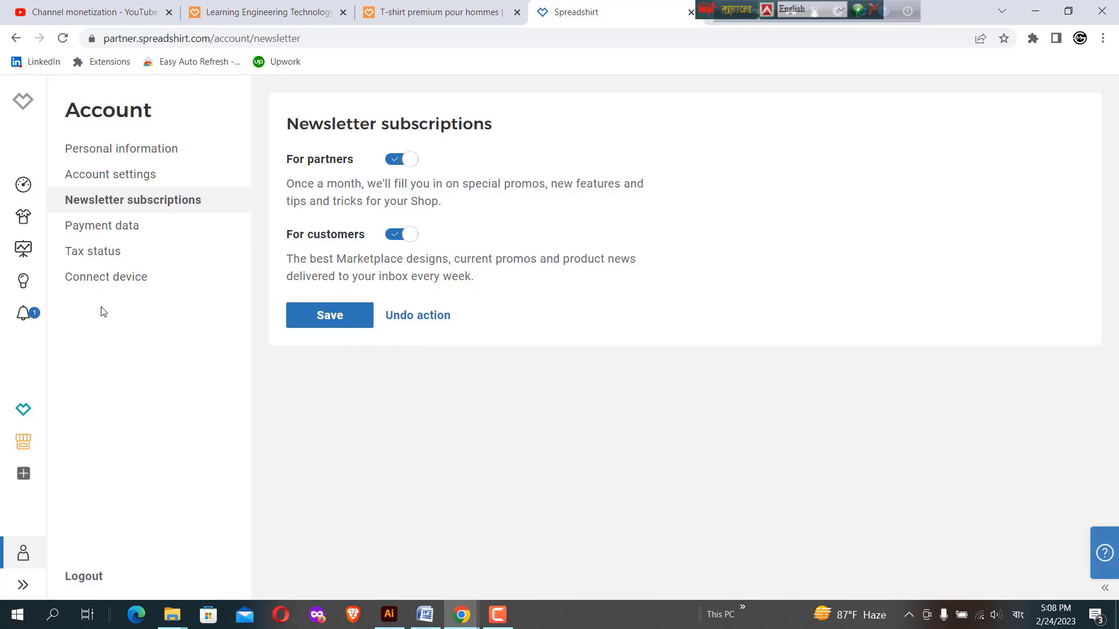
left_click(83, 233)
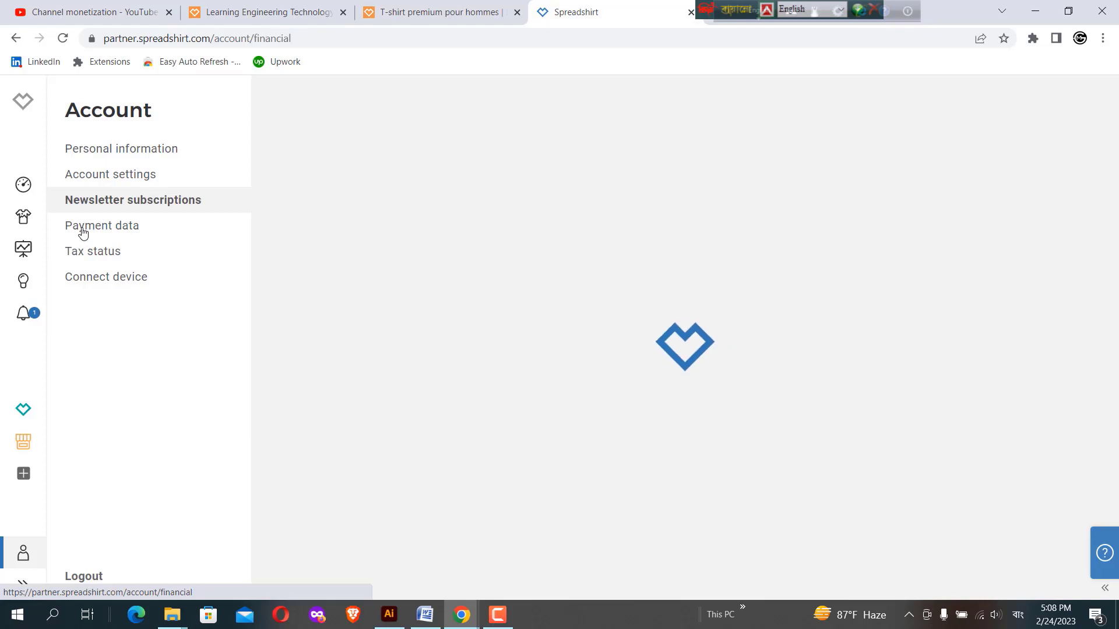